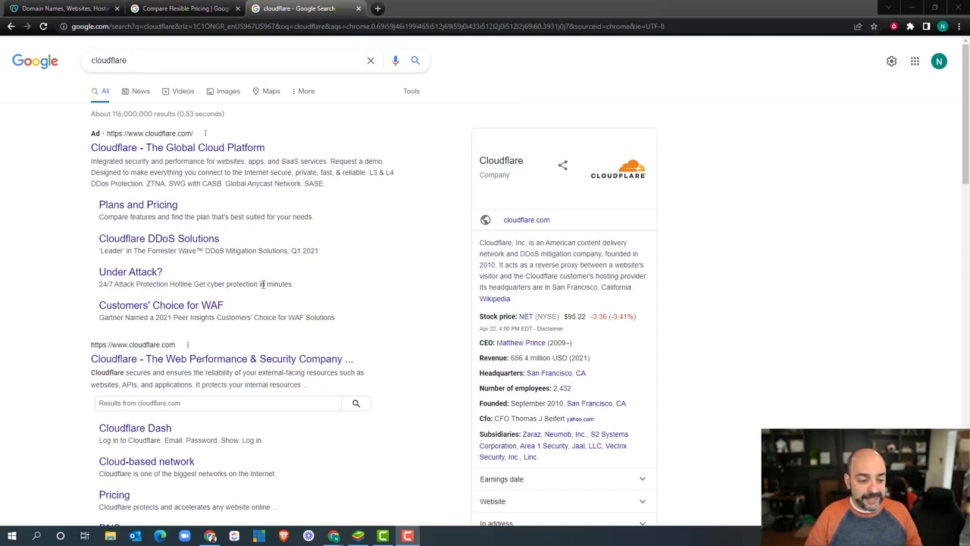
Scroll through the Google search results for cloudflare
{"action": "scroll", "coordinate": [250, 311], "scroll_direction": "down", "scroll_amount": 1}
{"action": "scroll", "coordinate": [249, 312], "scroll_direction": "down", "scroll_amount": 1}
Open cloudflare.com from the results and log in with the account email to reach the dashboard
{"action": "left_click", "coordinate": [215, 260]}
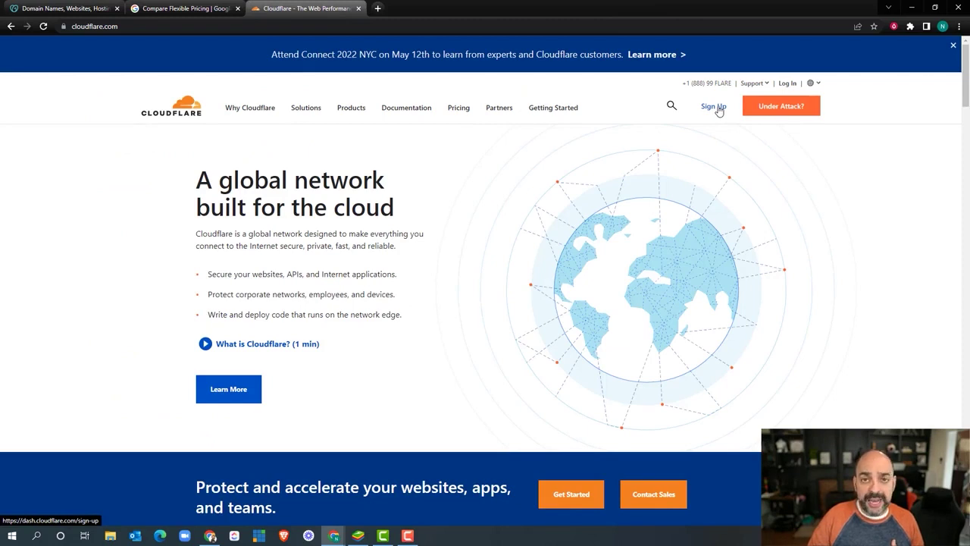
{"action": "left_click", "coordinate": [789, 83]}
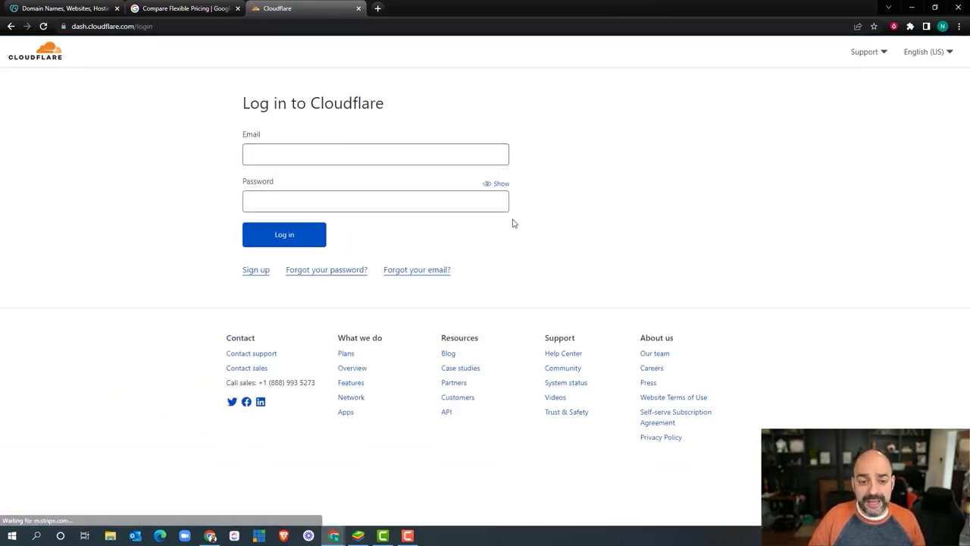
{"action": "left_click", "coordinate": [363, 153]}
{"action": "type", "text": "nuno"}
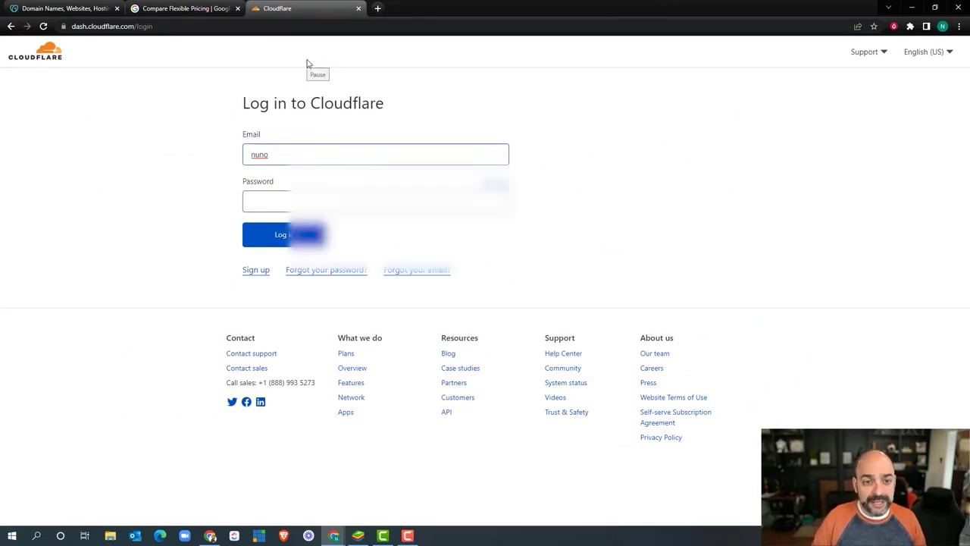
{"action": "key", "text": "Return"}
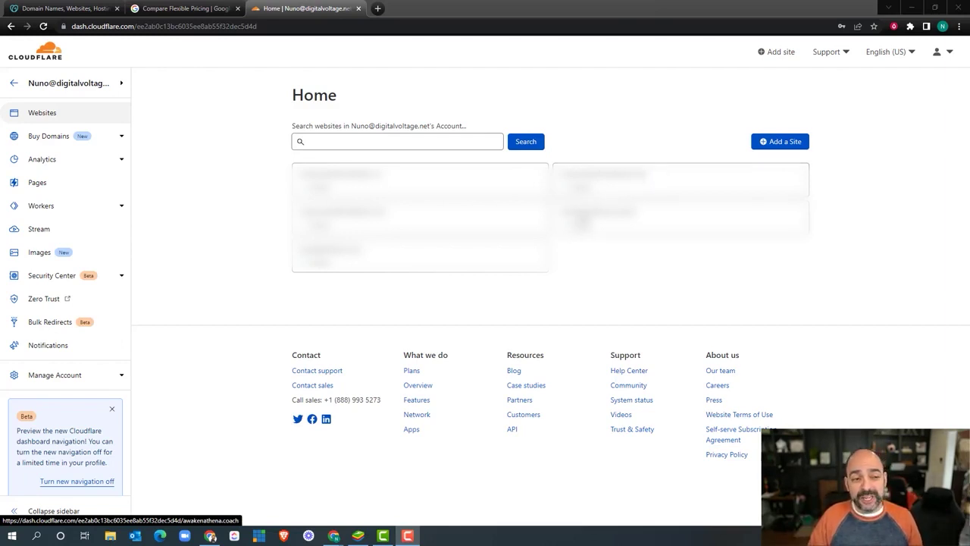
{"action": "left_click", "coordinate": [782, 144]}
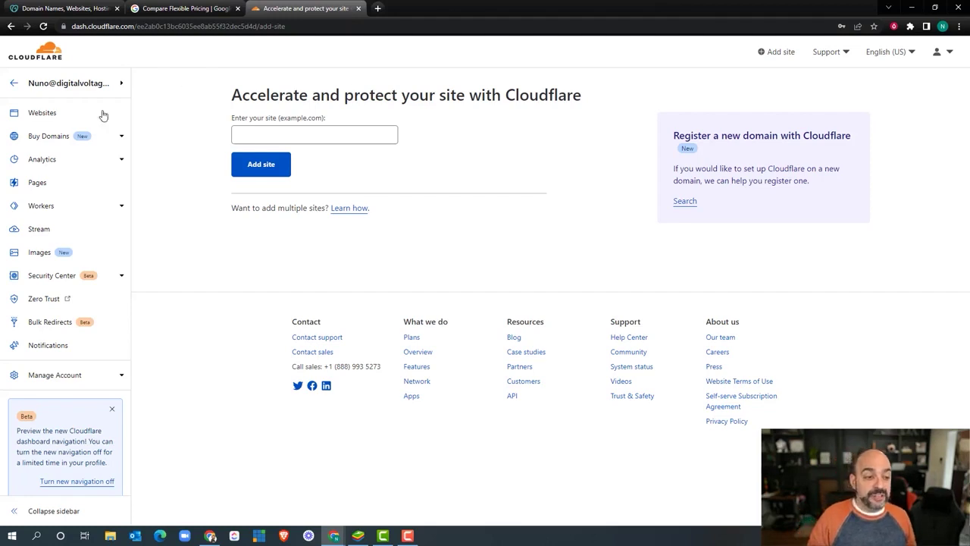
Select the site name field on Cloudflare's add-site page, then switch back to the GoDaddy tab
{"action": "left_click", "coordinate": [311, 129]}
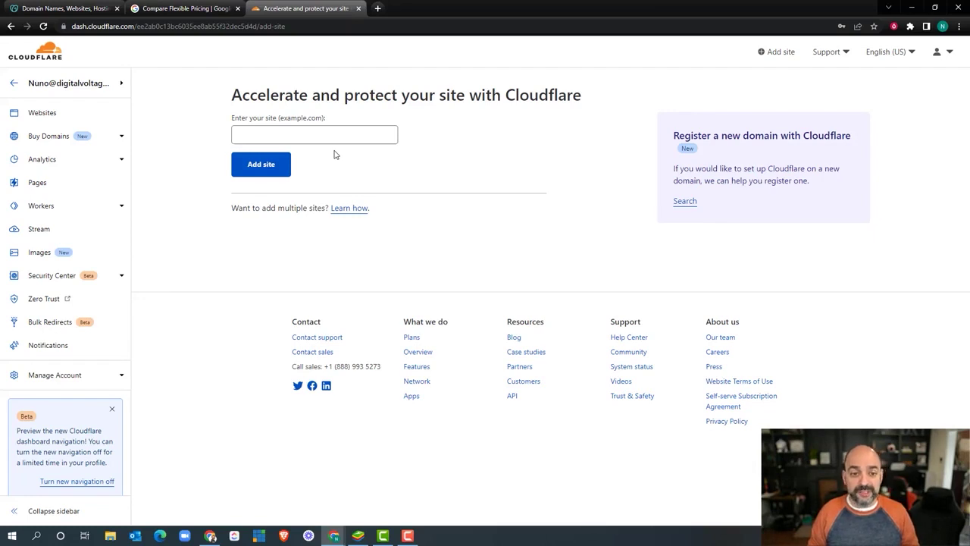
{"action": "left_click", "coordinate": [64, 8]}
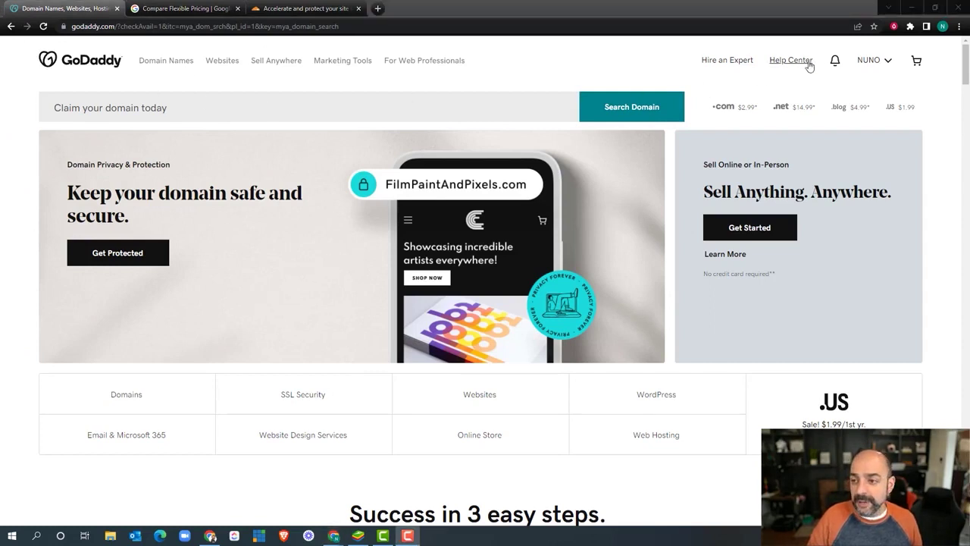
Open the rapidactivemedia.com domain settings in GoDaddy via the account's My Products list
{"action": "left_click", "coordinate": [870, 63]}
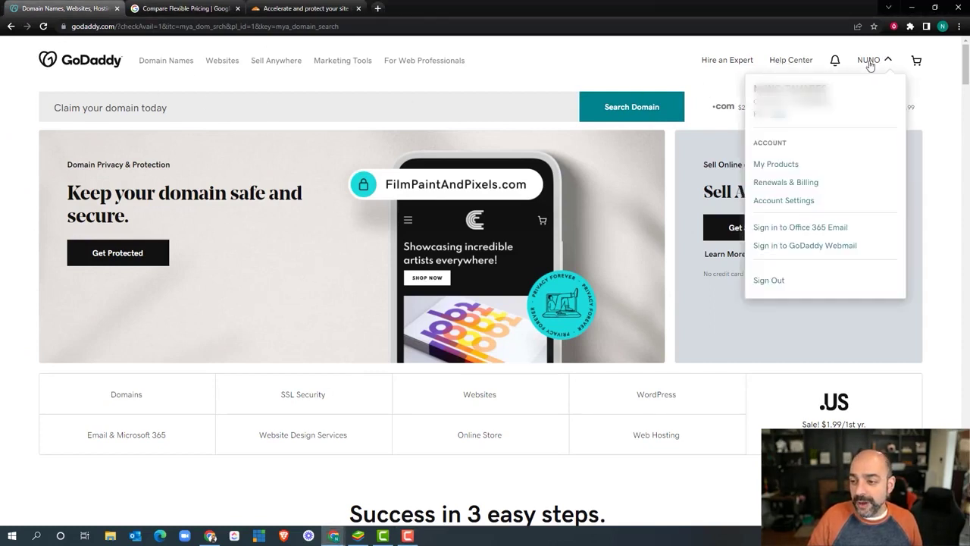
{"action": "left_click", "coordinate": [780, 165]}
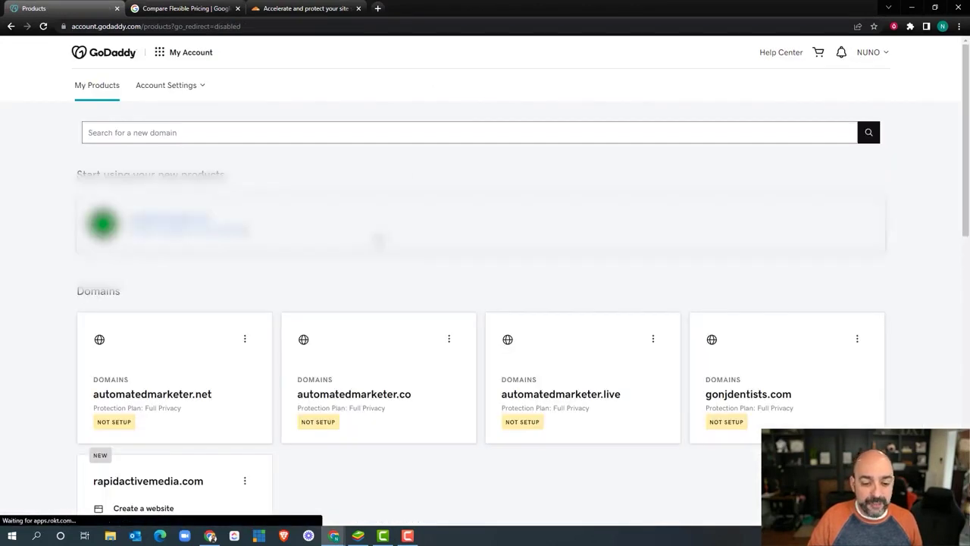
{"action": "scroll", "coordinate": [403, 341], "scroll_direction": "down", "scroll_amount": 2}
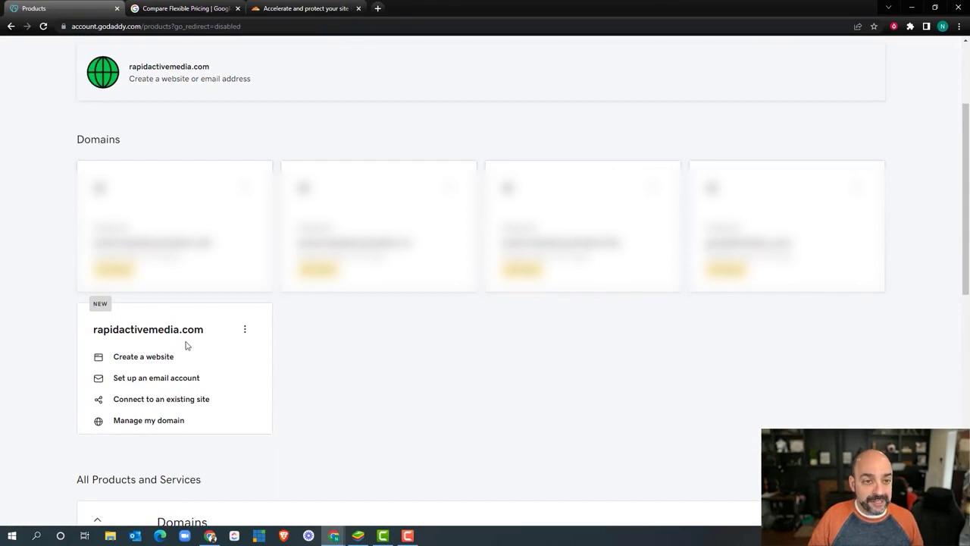
{"action": "left_click", "coordinate": [157, 426]}
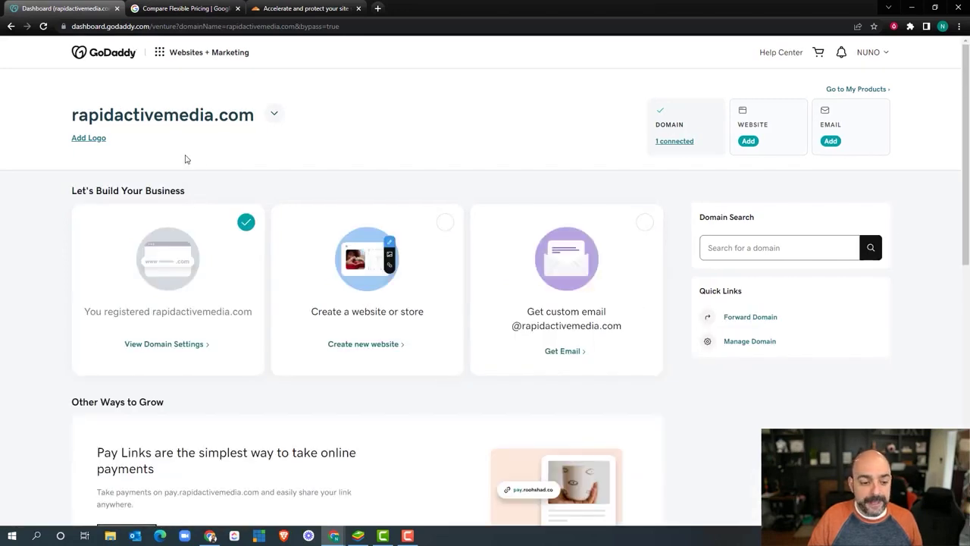
{"action": "left_click", "coordinate": [747, 342]}
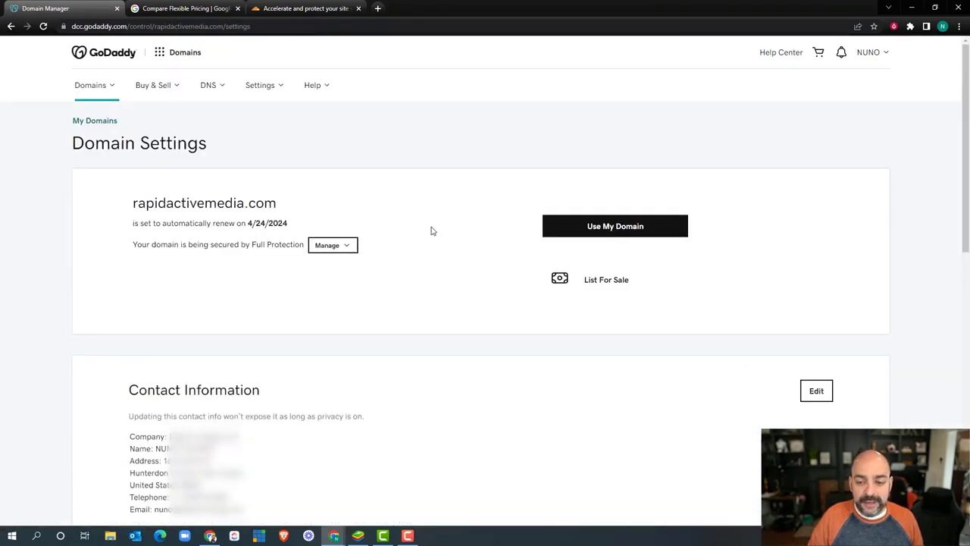
Review rapidactivemedia.com's DNS nameservers, ns53 and ns54.domaincontrol.com, then return to Cloudflare
{"action": "scroll", "coordinate": [439, 223], "scroll_direction": "down", "scroll_amount": 7}
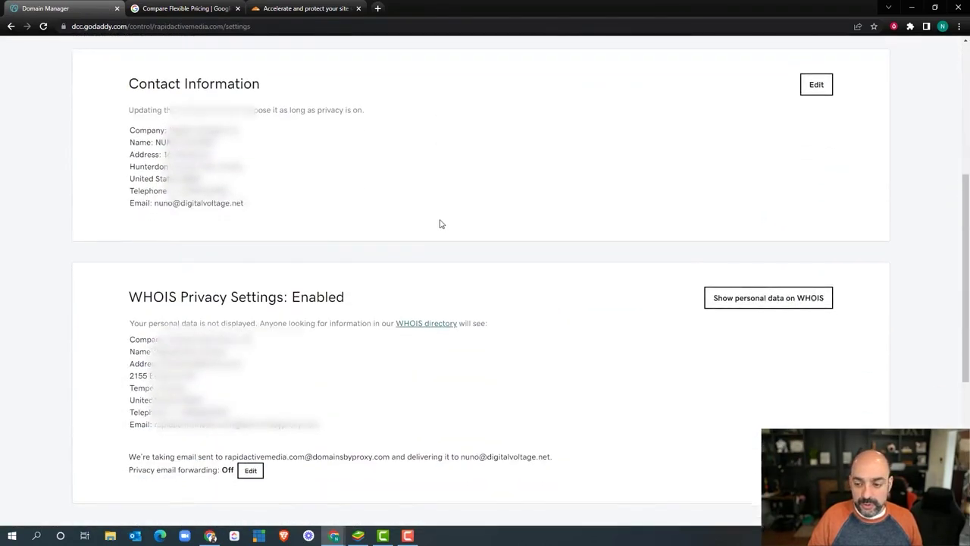
{"action": "scroll", "coordinate": [440, 226], "scroll_direction": "down", "scroll_amount": 2}
{"action": "left_click", "coordinate": [560, 267]}
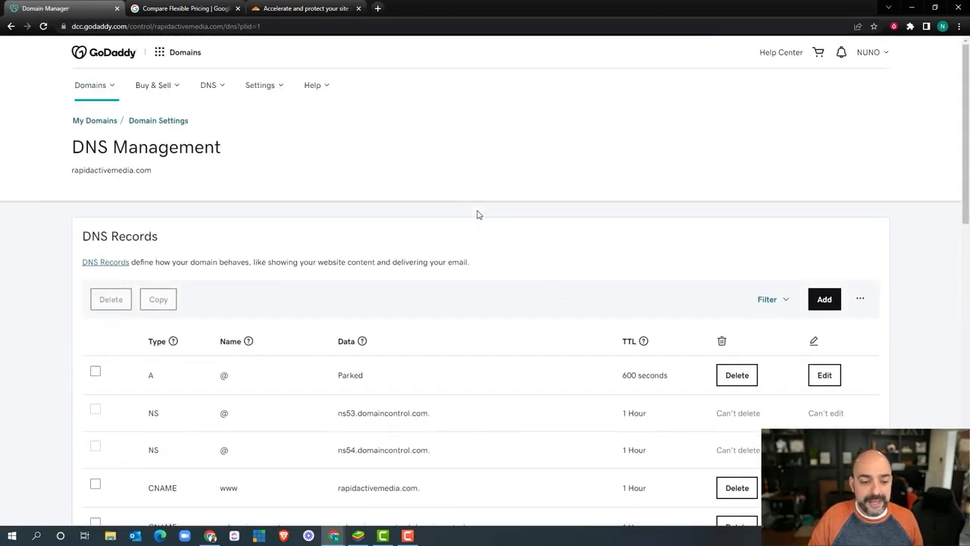
{"action": "scroll", "coordinate": [478, 215], "scroll_direction": "down", "scroll_amount": 5}
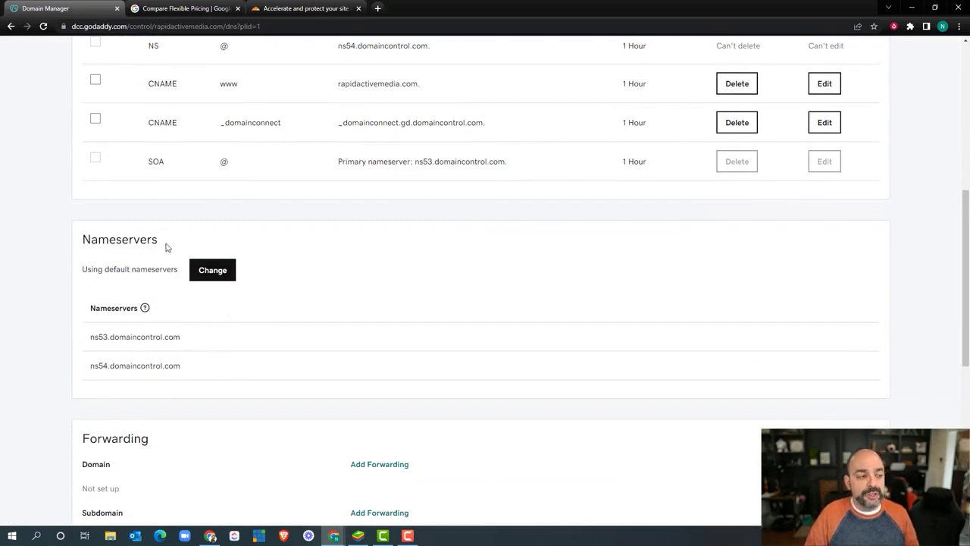
{"action": "scroll", "coordinate": [168, 249], "scroll_direction": "down", "scroll_amount": 1}
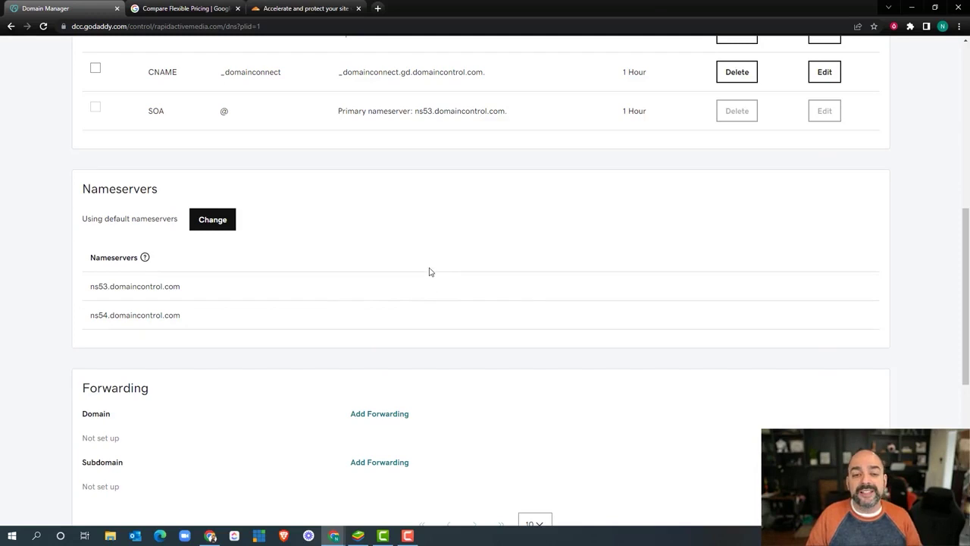
{"action": "scroll", "coordinate": [430, 275], "scroll_direction": "up", "scroll_amount": 3}
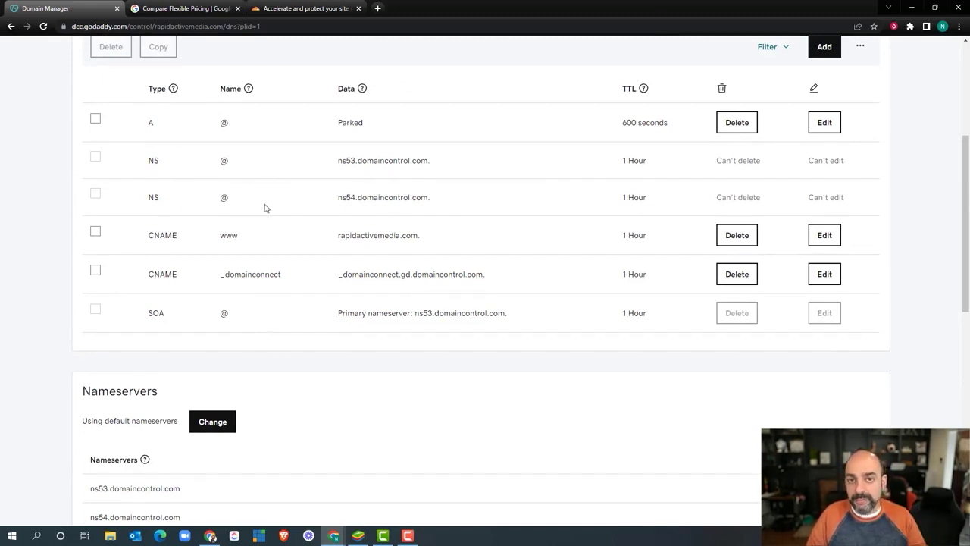
{"action": "scroll", "coordinate": [267, 204], "scroll_direction": "down", "scroll_amount": 2}
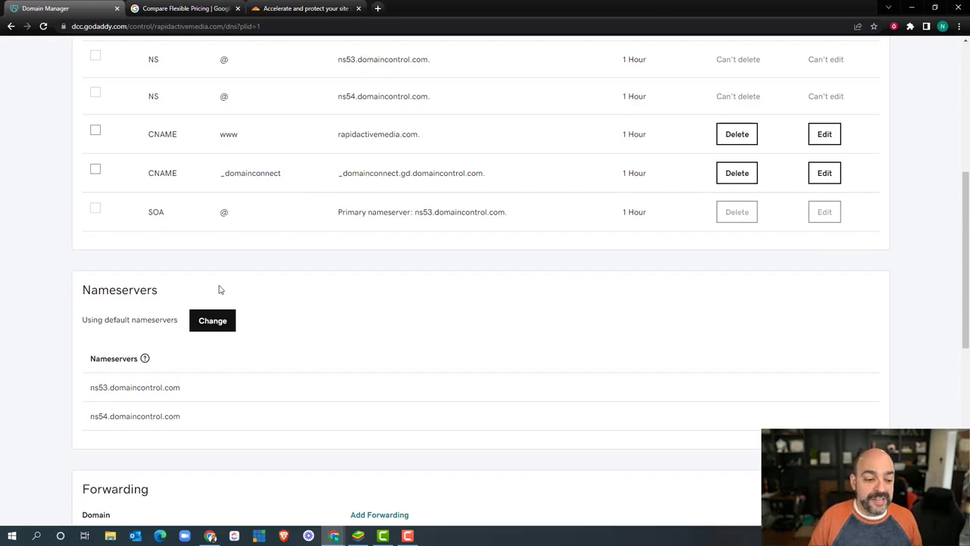
{"action": "scroll", "coordinate": [220, 286], "scroll_direction": "down", "scroll_amount": 1}
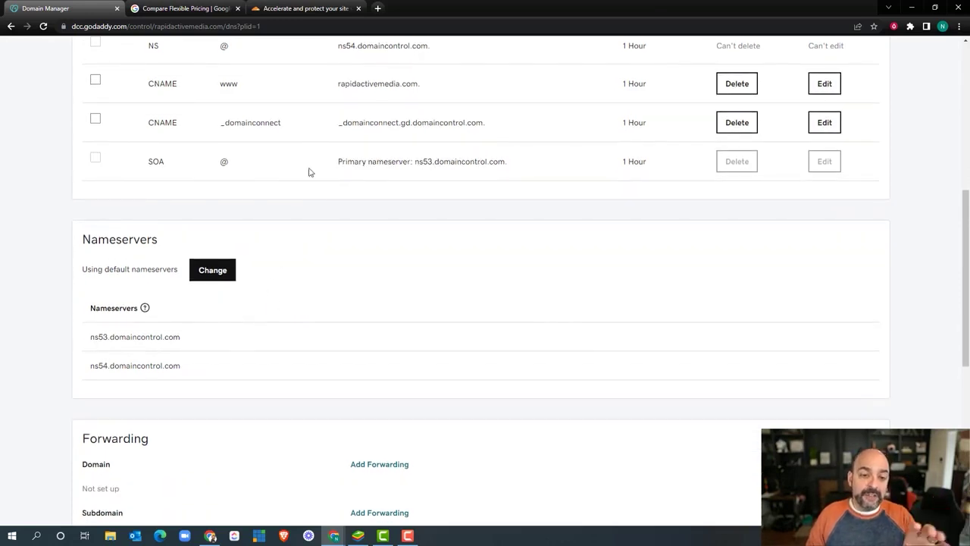
{"action": "scroll", "coordinate": [311, 152], "scroll_direction": "up", "scroll_amount": 4}
{"action": "scroll", "coordinate": [413, 207], "scroll_direction": "down", "scroll_amount": 3}
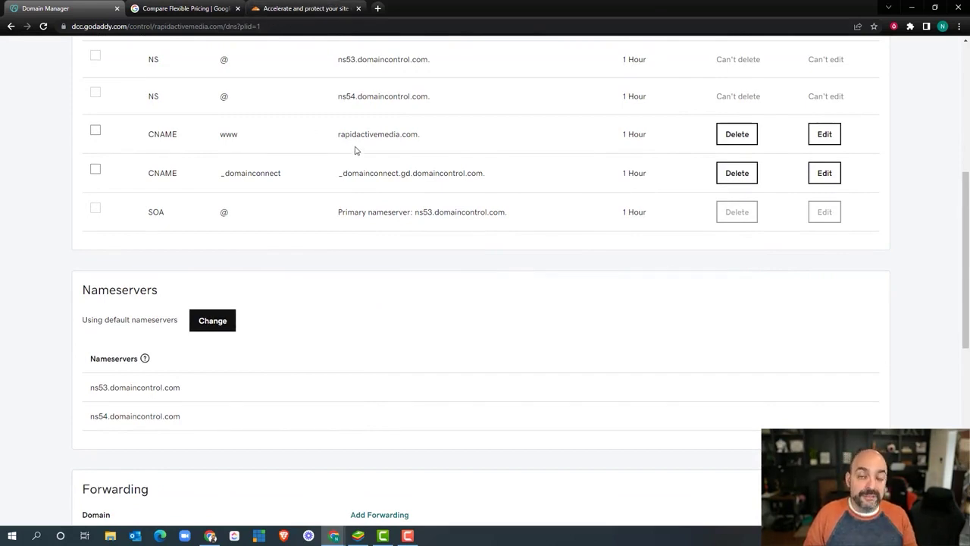
{"action": "left_click", "coordinate": [310, 9]}
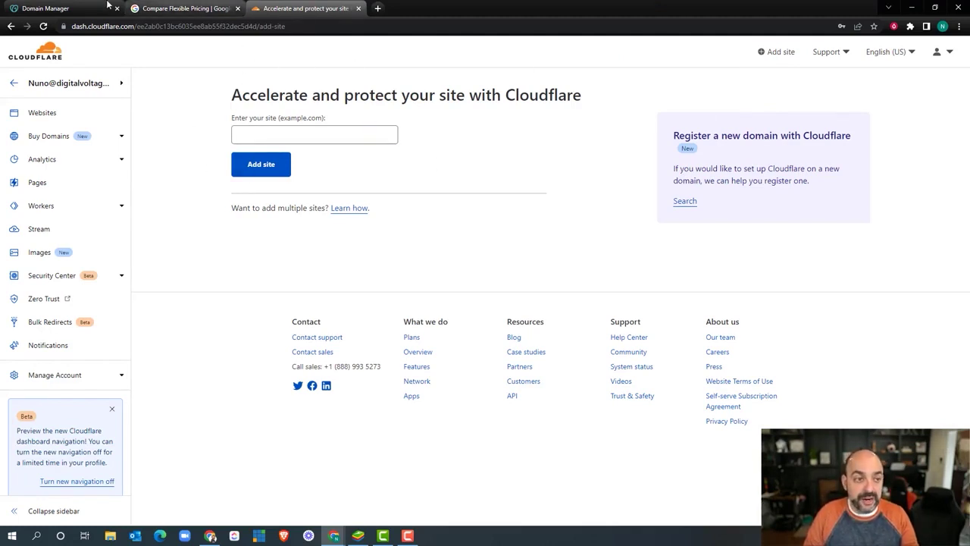
In the GoDaddy DNS page, view the nameservers help, then return to the GoDaddy home page
{"action": "left_click", "coordinate": [83, 8]}
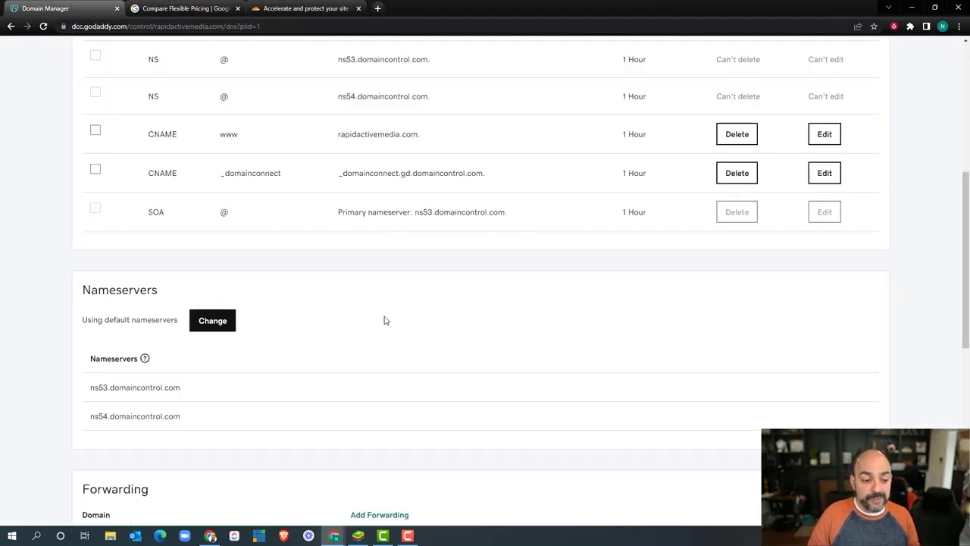
{"action": "scroll", "coordinate": [386, 328], "scroll_direction": "down", "scroll_amount": 1}
{"action": "left_click", "coordinate": [144, 256]}
{"action": "scroll", "coordinate": [424, 295], "scroll_direction": "up", "scroll_amount": 6}
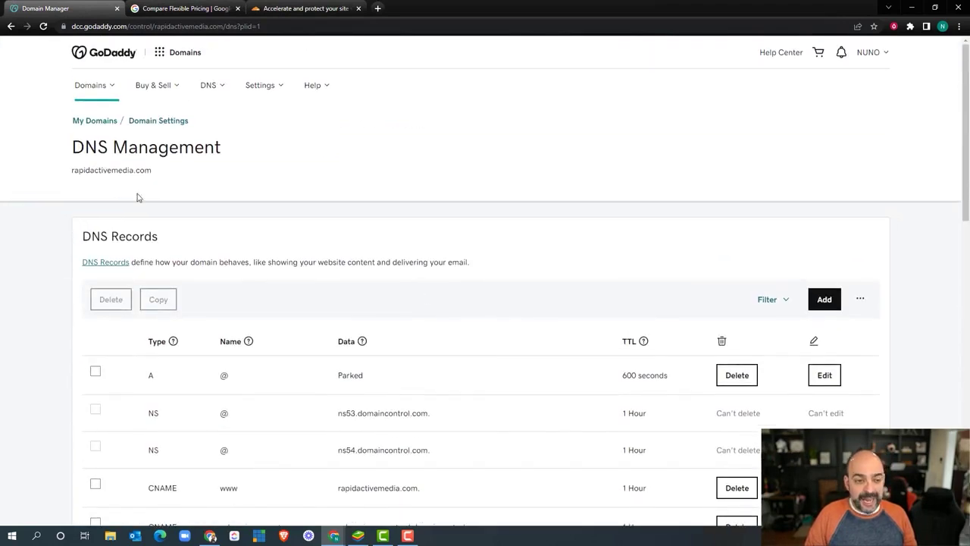
{"action": "left_click", "coordinate": [112, 56]}
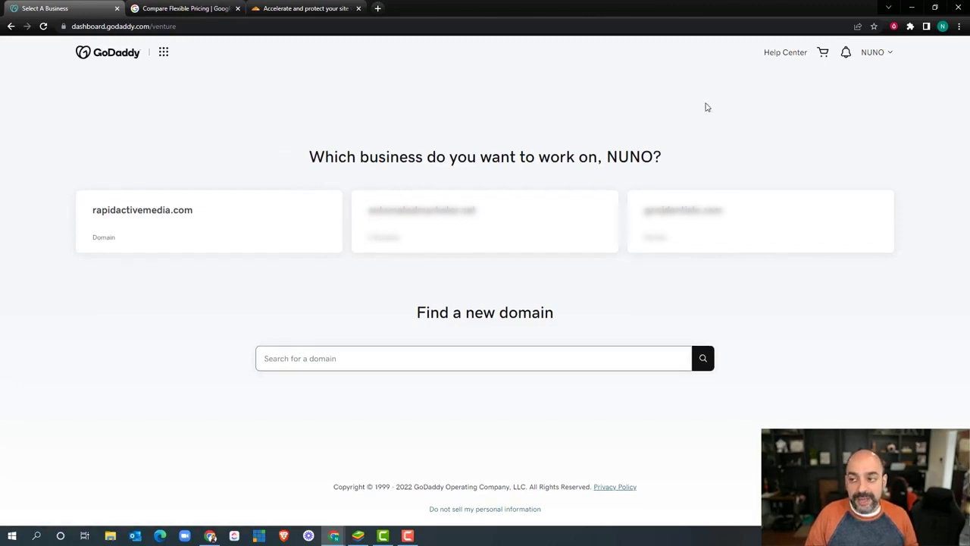
Reopen DNS settings for rapidactivemedia.com from My Products and scroll to the Nameservers section
{"action": "left_click", "coordinate": [882, 57]}
{"action": "left_click", "coordinate": [795, 152]}
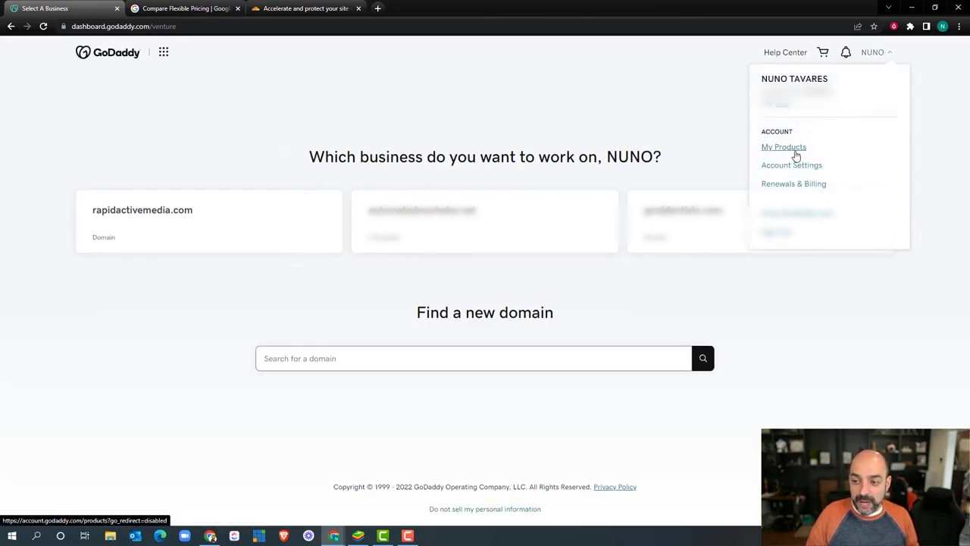
{"action": "scroll", "coordinate": [356, 125], "scroll_direction": "down", "scroll_amount": 3}
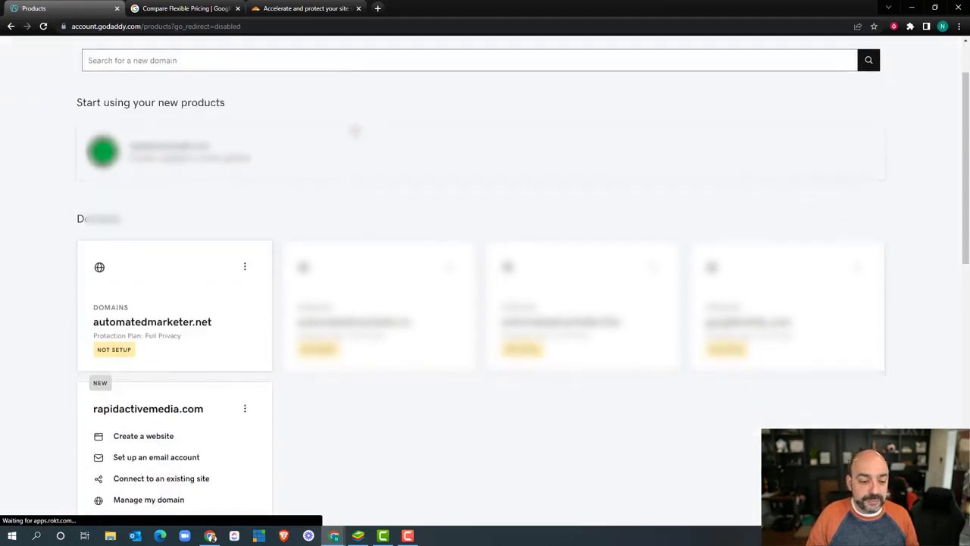
{"action": "scroll", "coordinate": [173, 249], "scroll_direction": "down", "scroll_amount": 7}
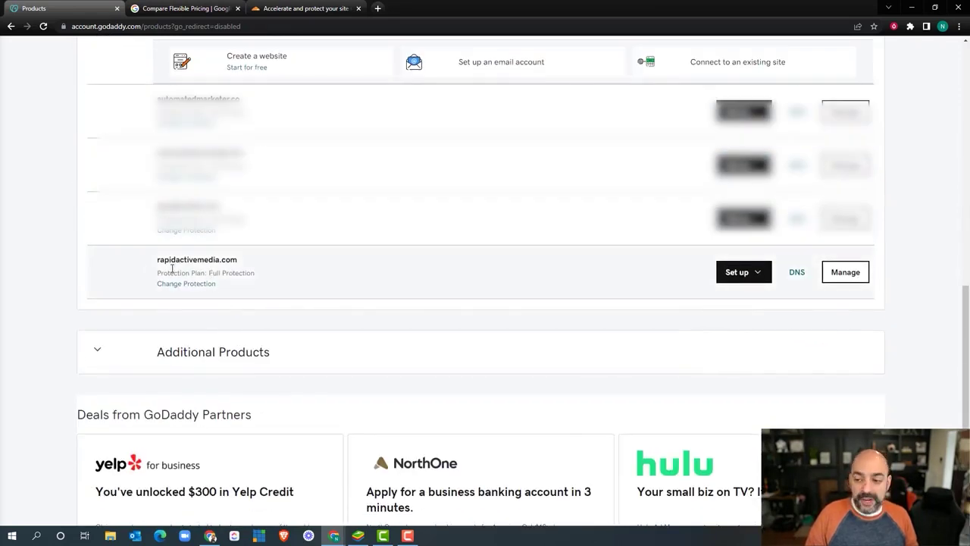
{"action": "left_click", "coordinate": [797, 272]}
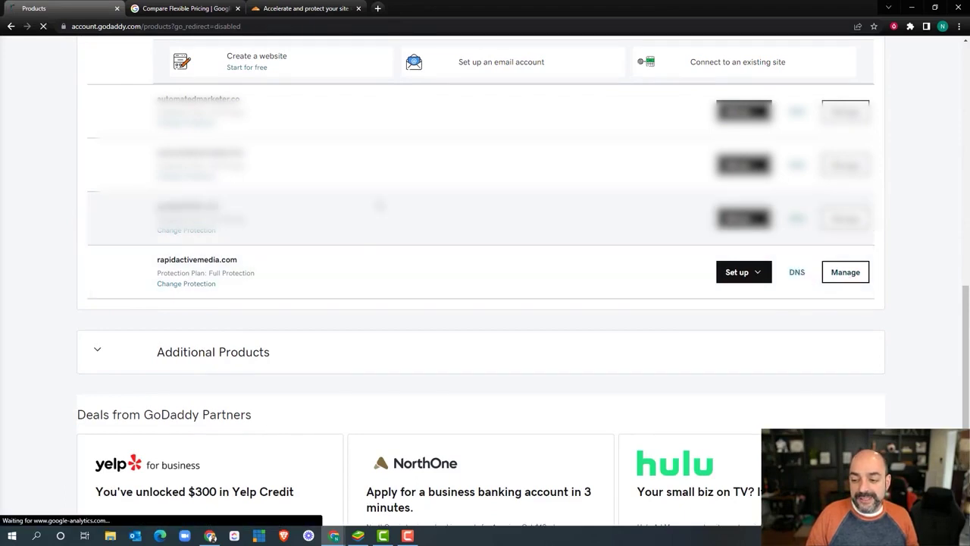
{"action": "scroll", "coordinate": [386, 208], "scroll_direction": "down", "scroll_amount": 2}
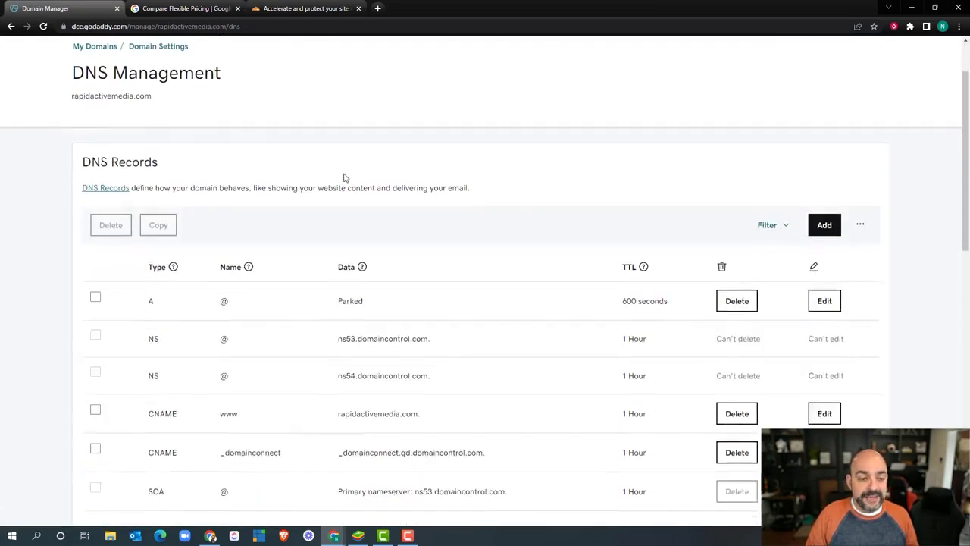
{"action": "scroll", "coordinate": [167, 122], "scroll_direction": "up", "scroll_amount": 2}
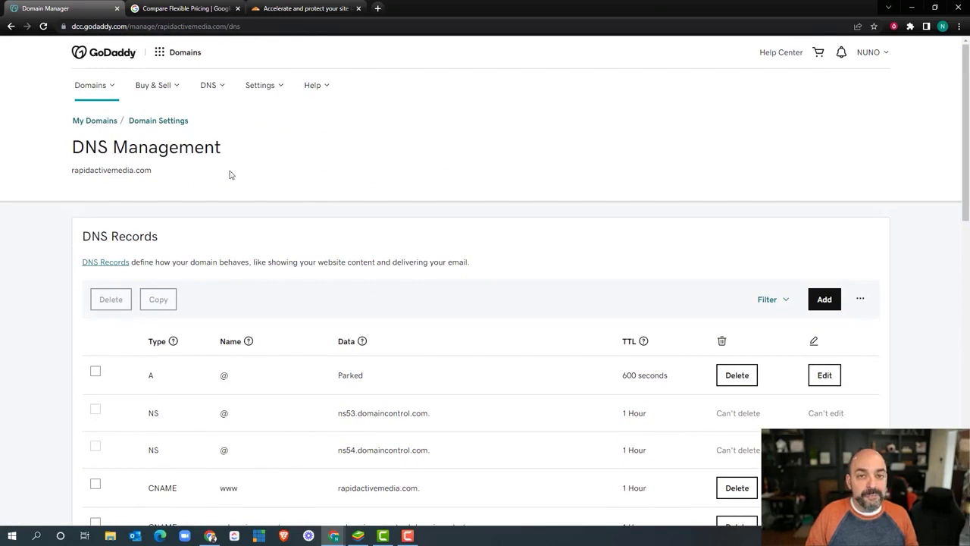
{"action": "scroll", "coordinate": [450, 169], "scroll_direction": "down", "scroll_amount": 6}
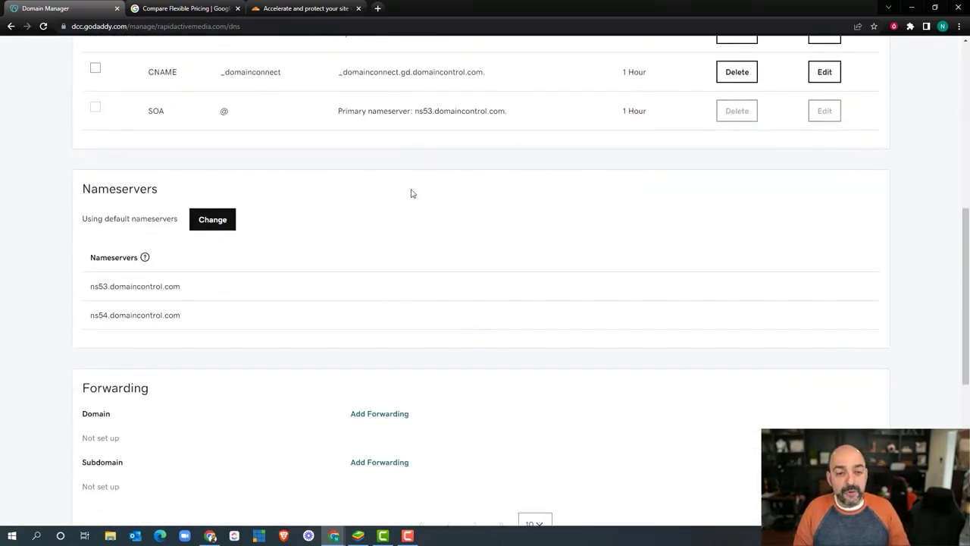
{"action": "scroll", "coordinate": [423, 180], "scroll_direction": "down", "scroll_amount": 1}
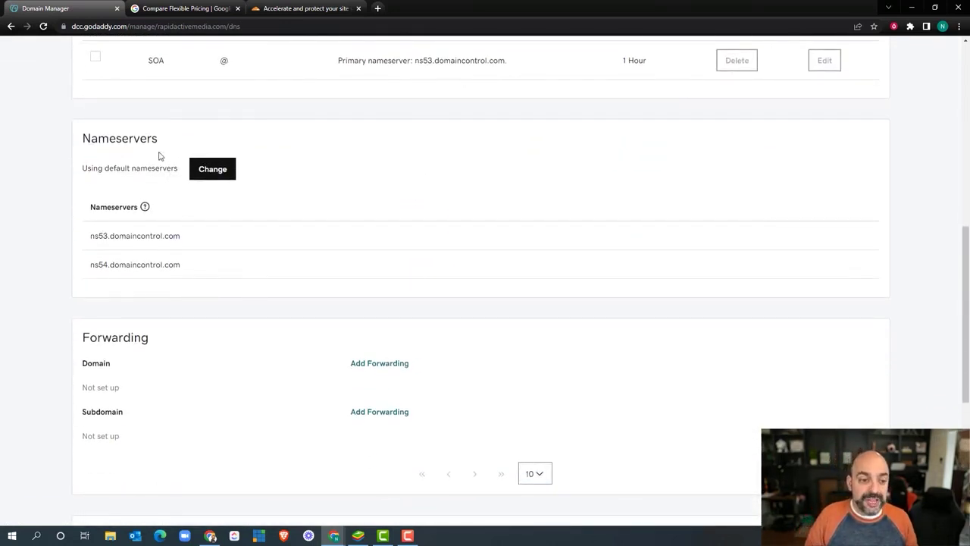
{"action": "left_click", "coordinate": [216, 173]}
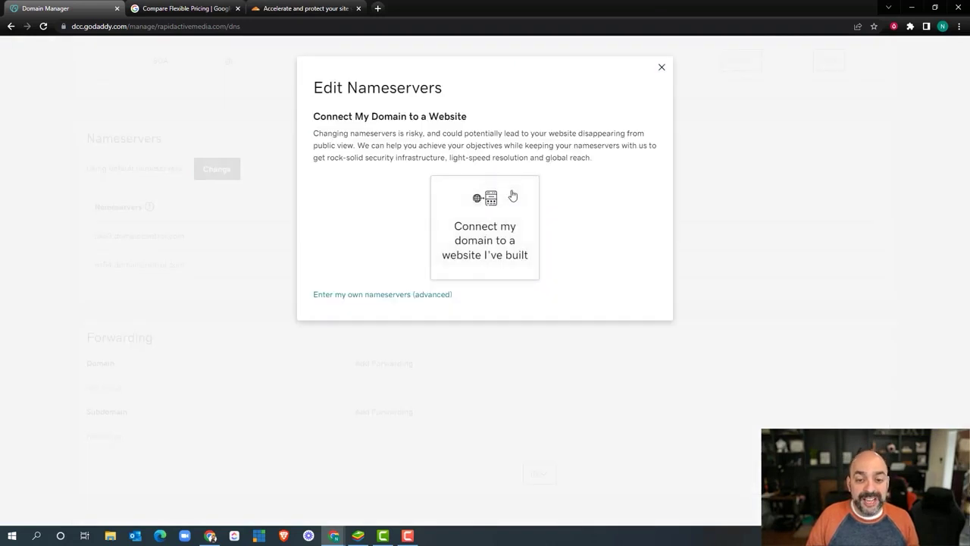
{"action": "left_click", "coordinate": [411, 294]}
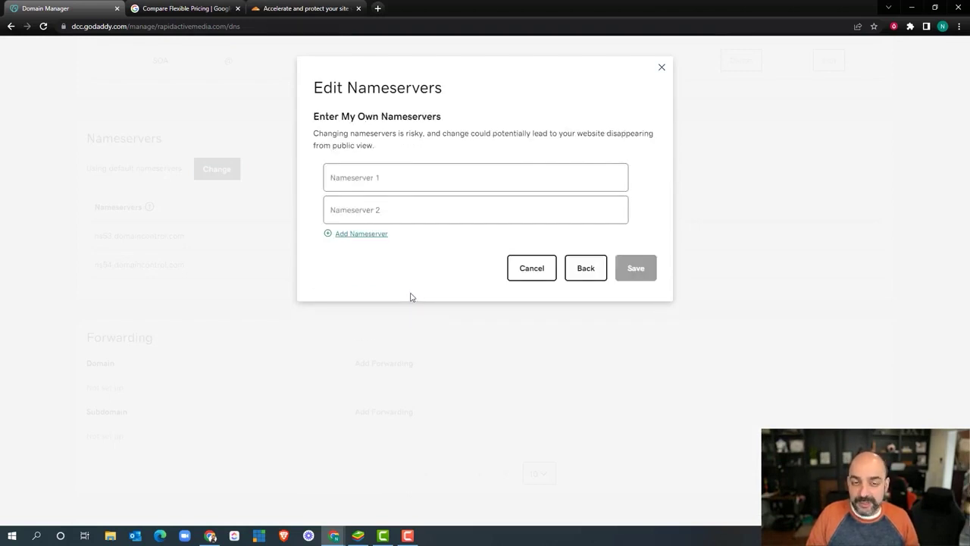
{"action": "left_click", "coordinate": [536, 268]}
{"action": "scroll", "coordinate": [436, 276], "scroll_direction": "up", "scroll_amount": 4}
{"action": "scroll", "coordinate": [435, 277], "scroll_direction": "up", "scroll_amount": 3}
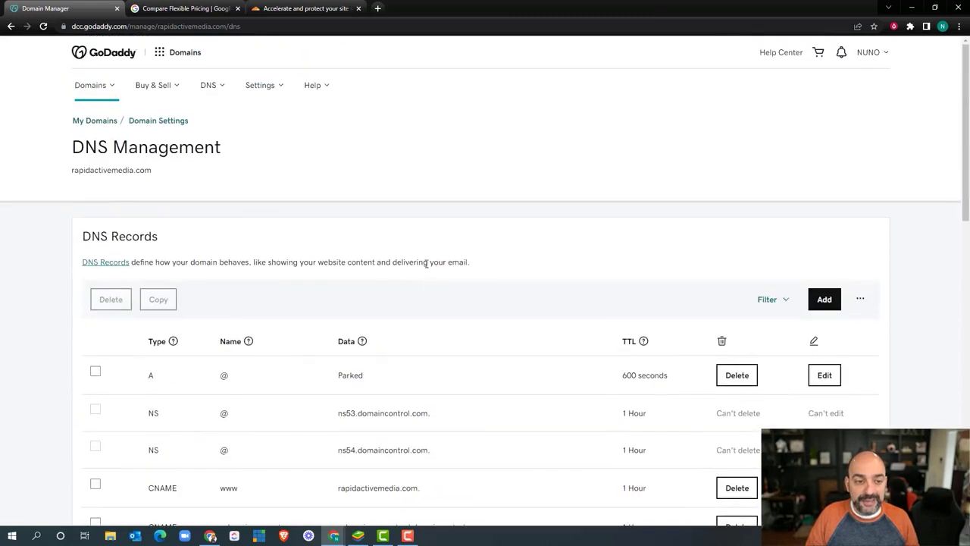
{"action": "left_click_drag", "start_coordinate": [152, 171], "coordinate": [74, 172]}
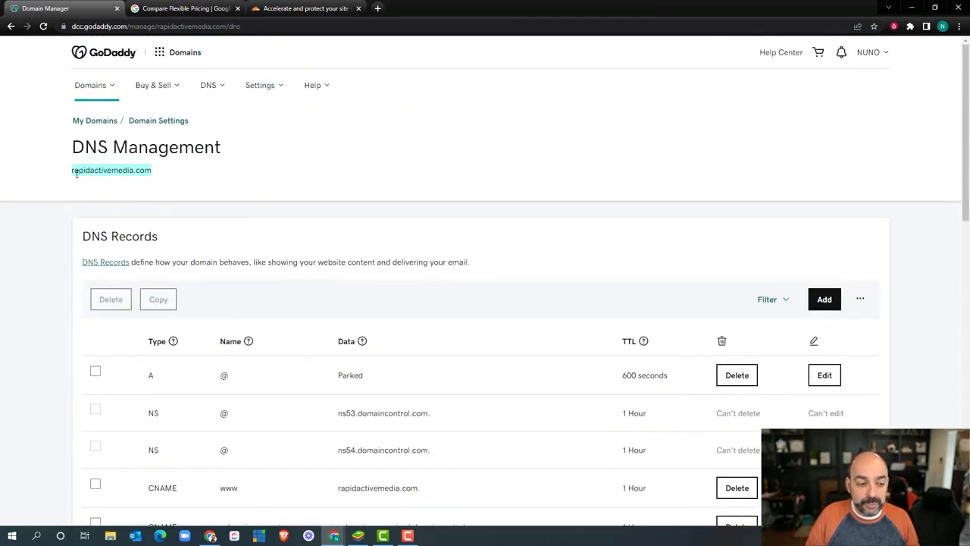
Copy the domain name rapidactivemedia.com from GoDaddy's DNS Management page for pasting into Cloudflare
{"action": "right_click", "coordinate": [91, 173]}
{"action": "left_click", "coordinate": [143, 183]}
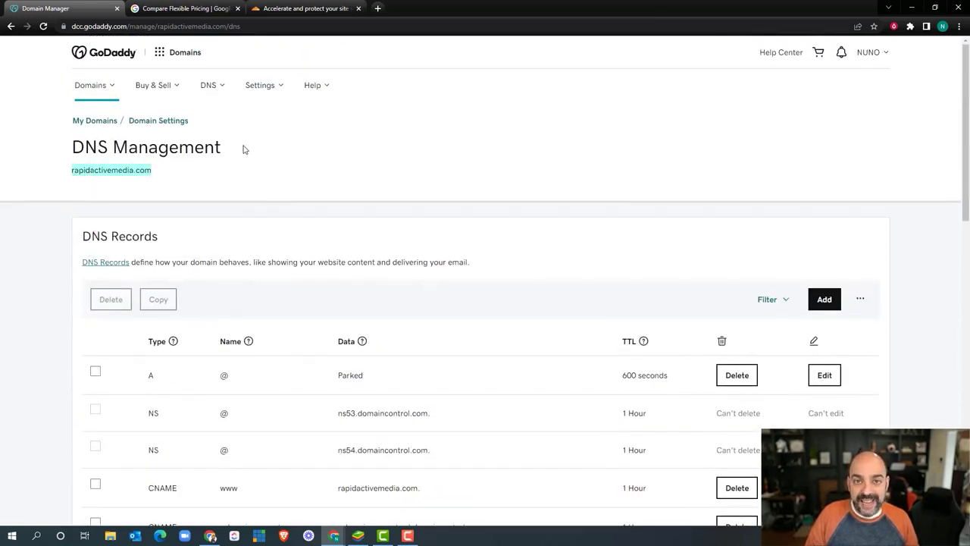
{"action": "right_click", "coordinate": [145, 172]}
{"action": "left_click", "coordinate": [174, 184]}
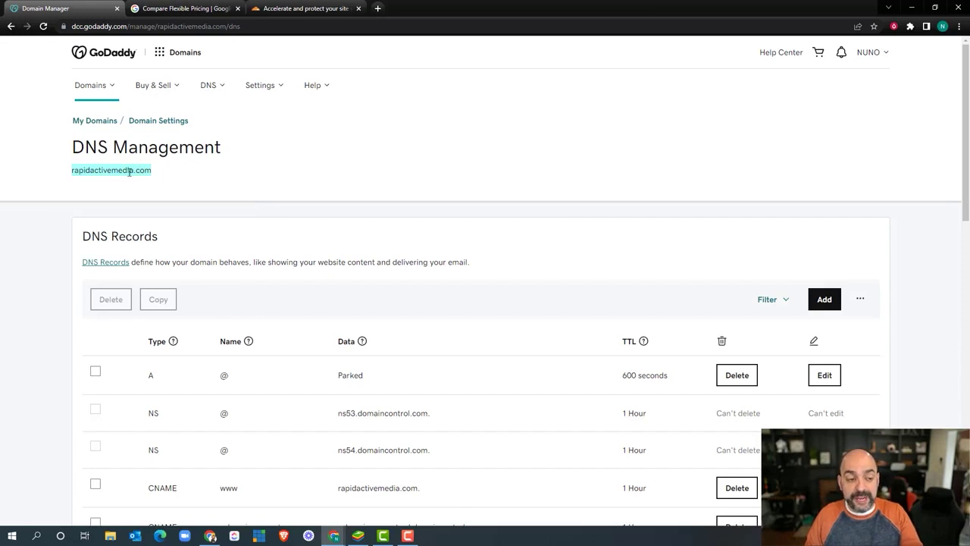
{"action": "left_click", "coordinate": [305, 9]}
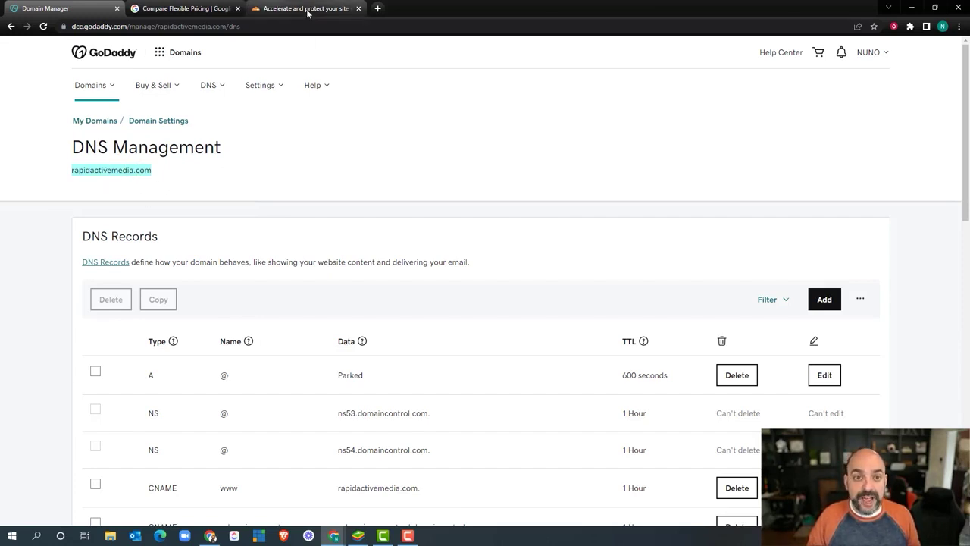
Paste rapidactivemedia.com into Cloudflare's Add a Site field and submit it
{"action": "left_click", "coordinate": [313, 137]}
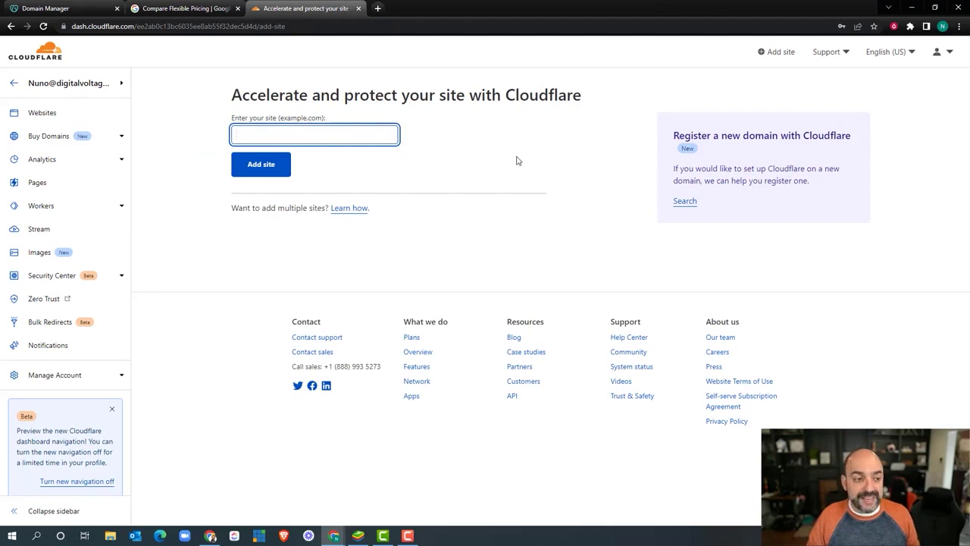
{"action": "left_click", "coordinate": [15, 84]}
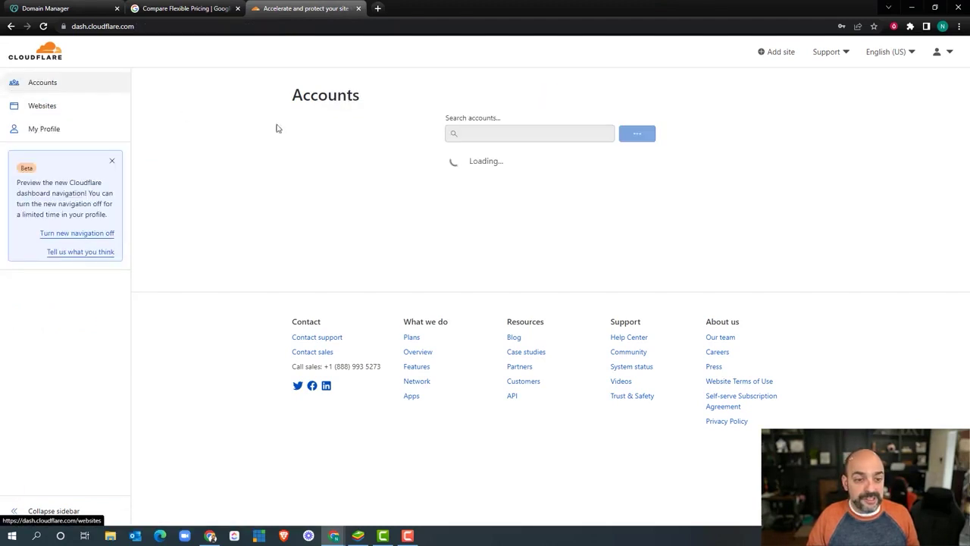
{"action": "left_click", "coordinate": [522, 169]}
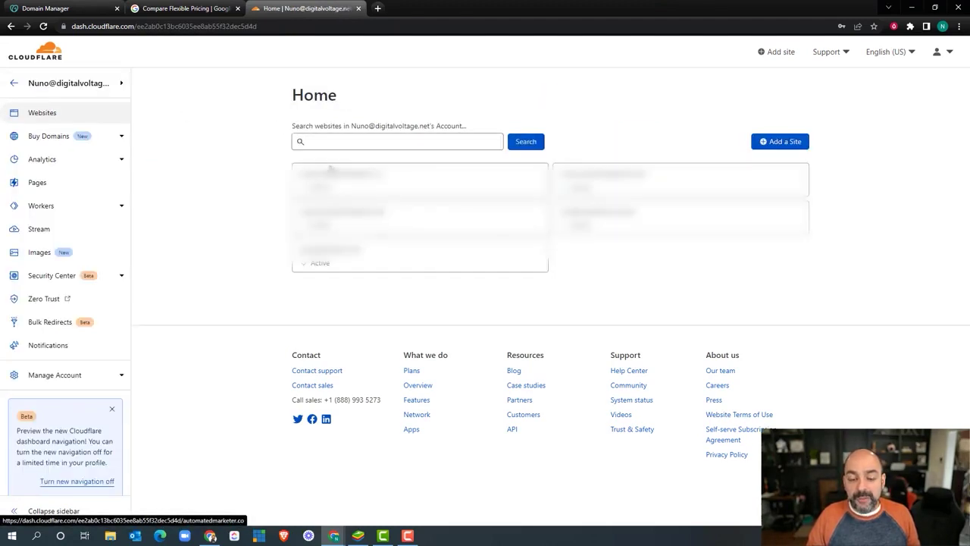
{"action": "left_click", "coordinate": [776, 149]}
{"action": "left_click", "coordinate": [294, 133]}
{"action": "right_click", "coordinate": [293, 131]}
{"action": "left_click", "coordinate": [339, 208]}
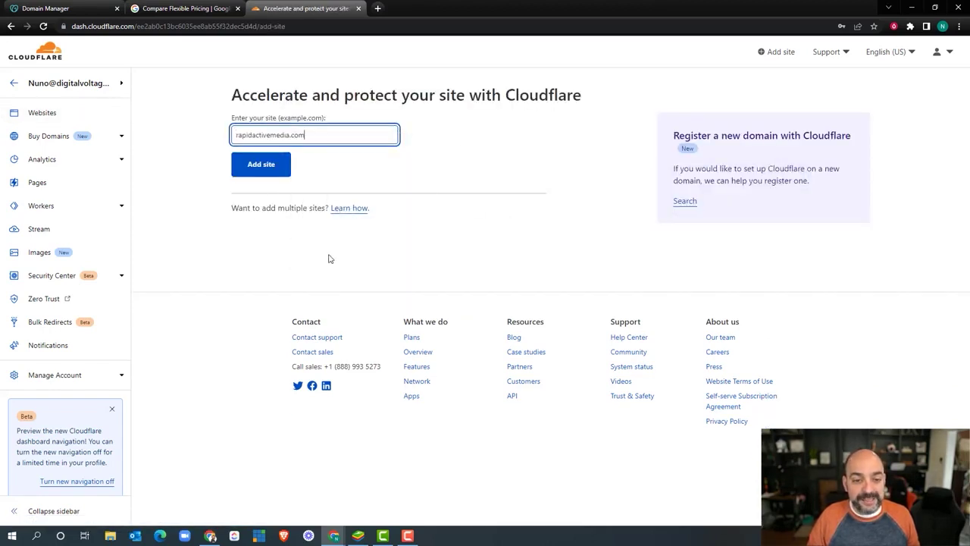
{"action": "left_click", "coordinate": [280, 165]}
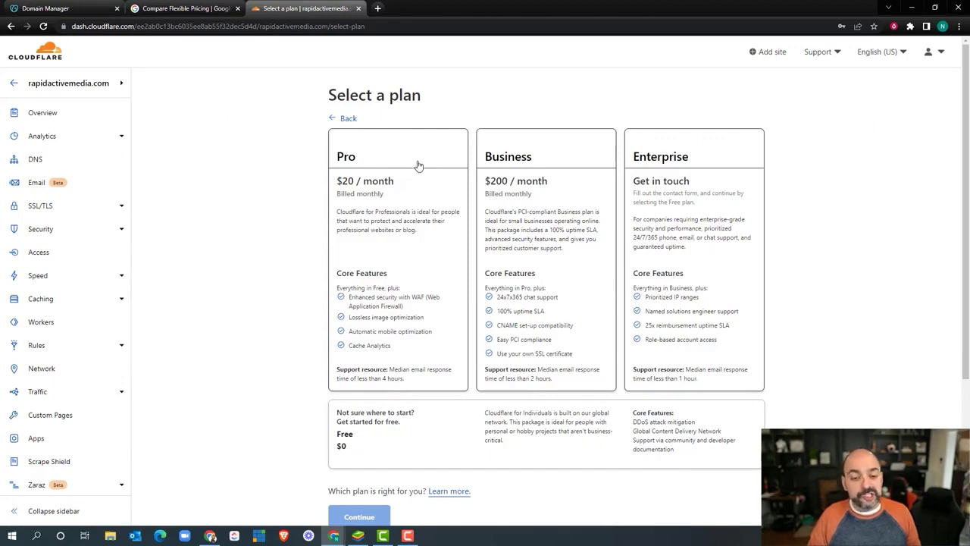
Choose the Free $0 plan for rapidactivemedia.com and continue
{"action": "scroll", "coordinate": [453, 230], "scroll_direction": "down", "scroll_amount": 3}
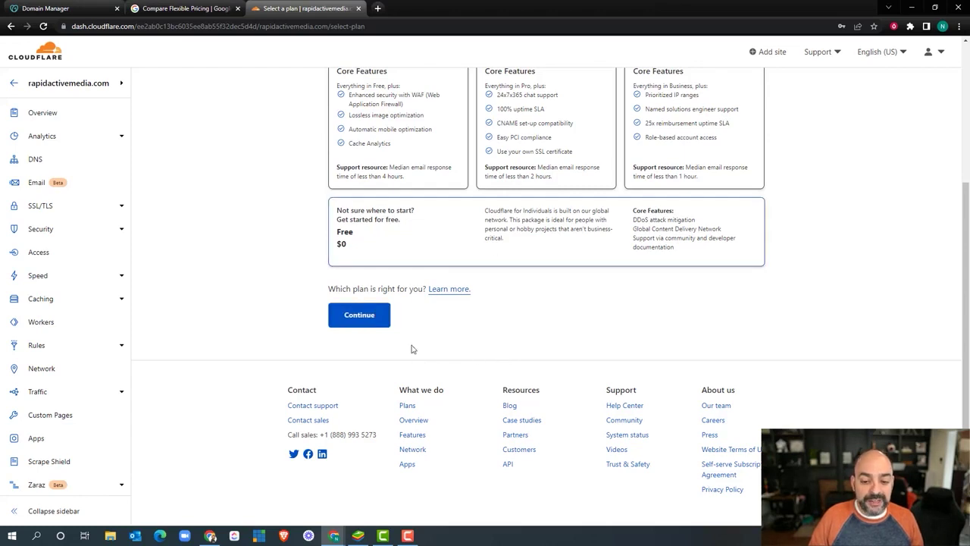
{"action": "left_click", "coordinate": [362, 315]}
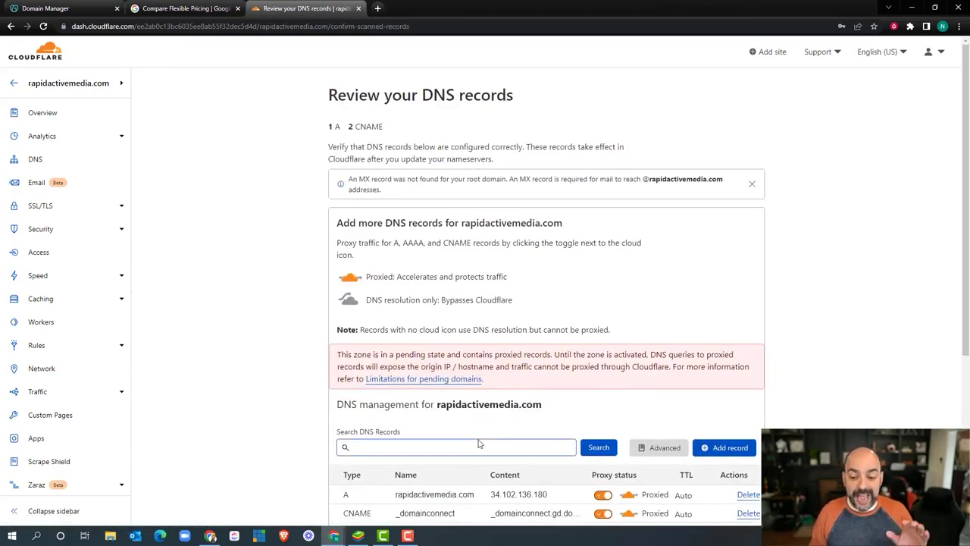
Accept the scanned DNS records and note Cloudflare's nameservers dax.ns.cloudflare.com and hazel.ns.cloudflare.com
{"action": "scroll", "coordinate": [571, 301], "scroll_direction": "down", "scroll_amount": 3}
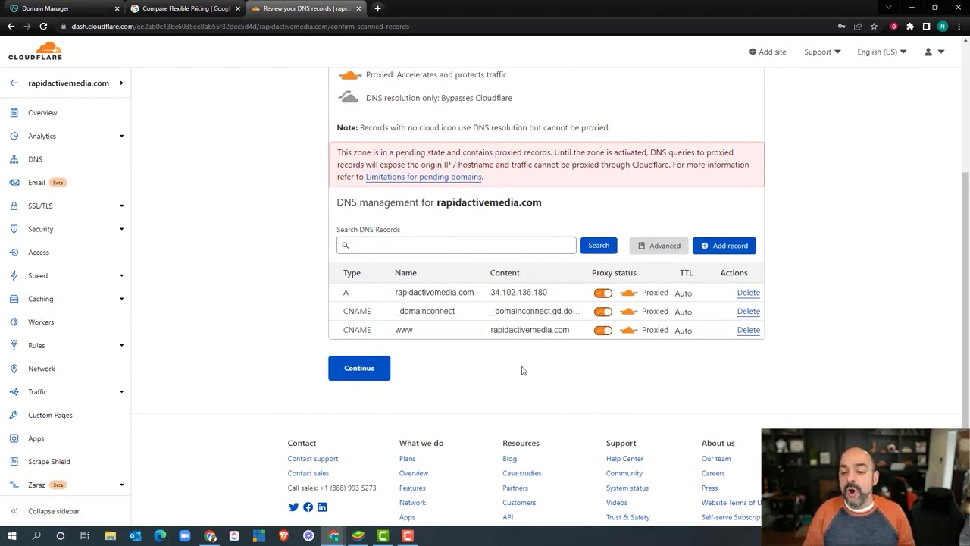
{"action": "left_click", "coordinate": [358, 368]}
{"action": "scroll", "coordinate": [616, 330], "scroll_direction": "down", "scroll_amount": 1}
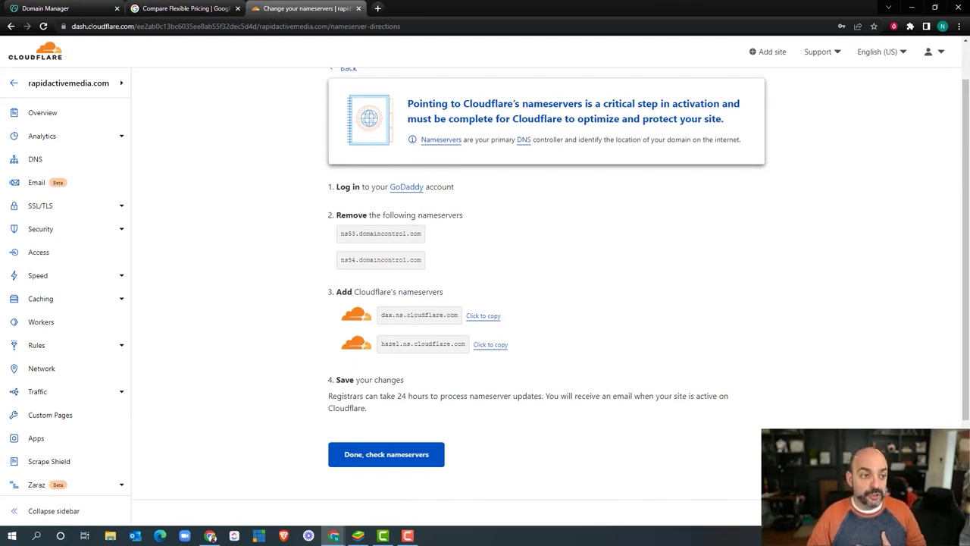
{"action": "left_click", "coordinate": [76, 7]}
Switch the GoDaddy domain's nameservers to 'Enter my own nameservers'
{"action": "scroll", "coordinate": [322, 175], "scroll_direction": "down", "scroll_amount": 3}
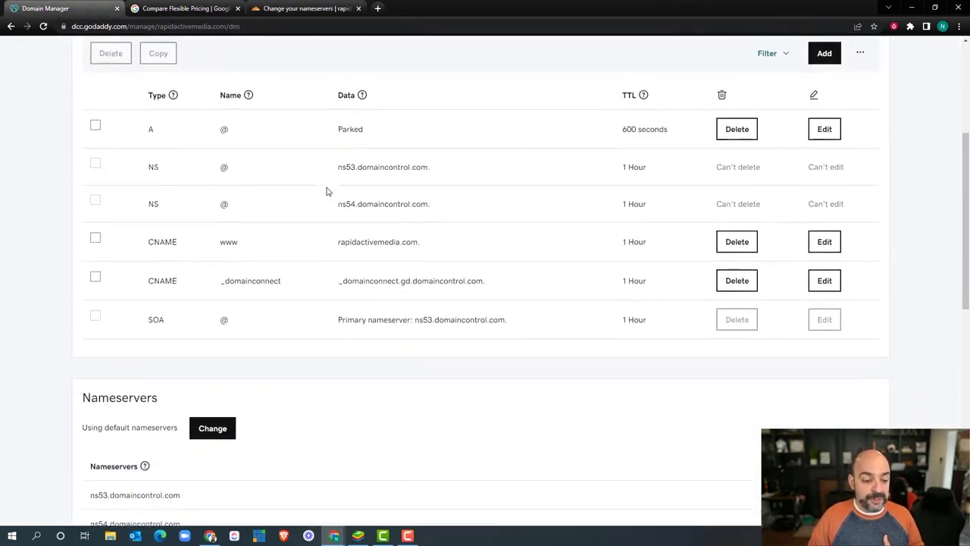
{"action": "scroll", "coordinate": [303, 205], "scroll_direction": "down", "scroll_amount": 2}
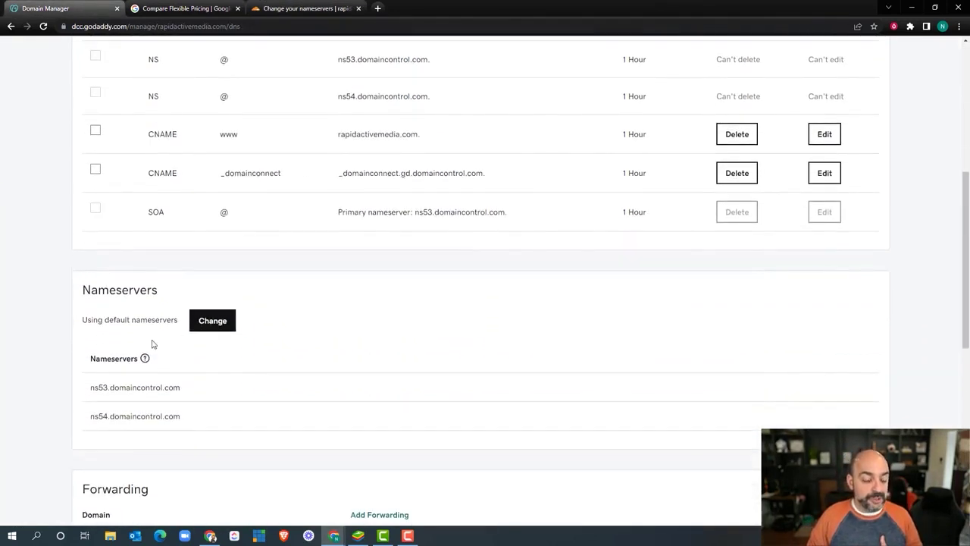
{"action": "left_click", "coordinate": [219, 326]}
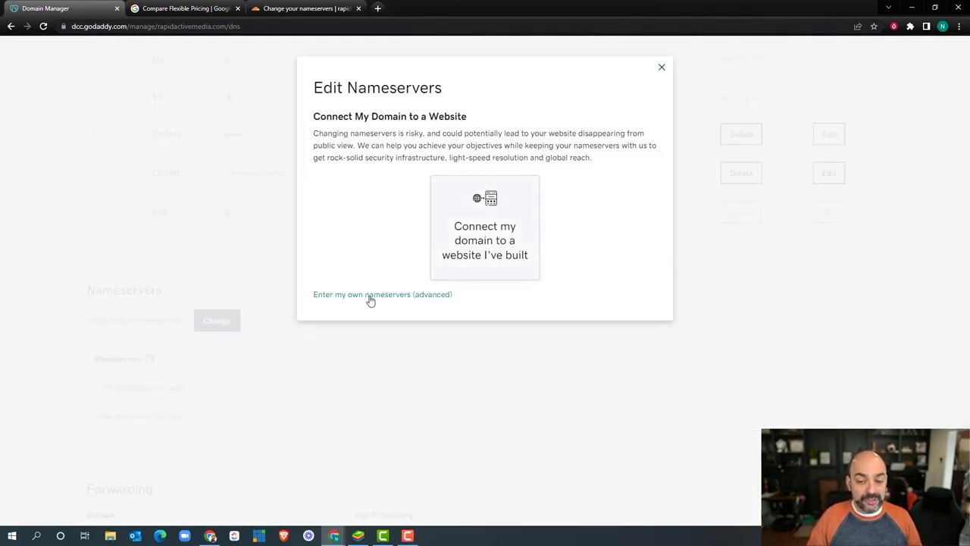
{"action": "left_click", "coordinate": [370, 295]}
Copy dax.ns.cloudflare.com from Cloudflare into the first nameserver field
{"action": "left_click", "coordinate": [274, 12]}
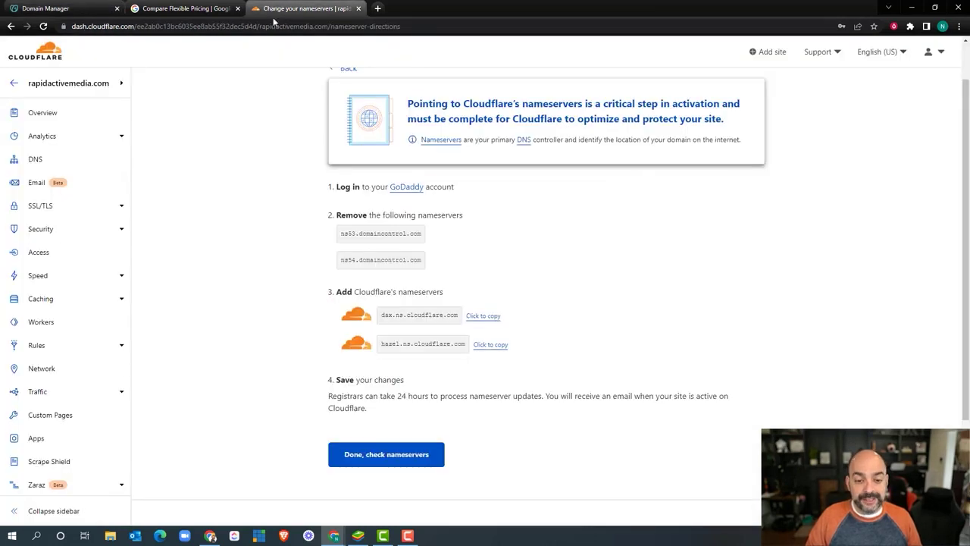
{"action": "left_click", "coordinate": [487, 316]}
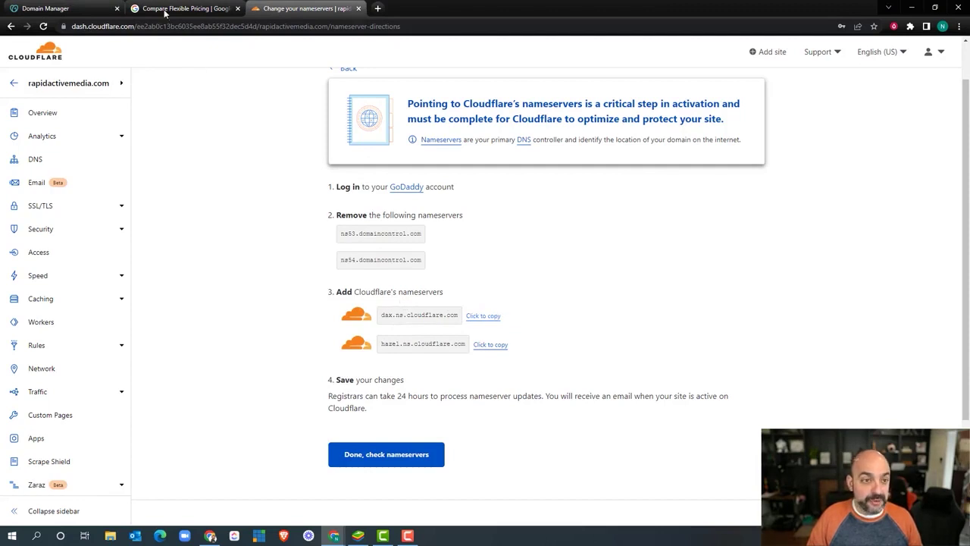
{"action": "left_click", "coordinate": [72, 10]}
{"action": "right_click", "coordinate": [404, 176]}
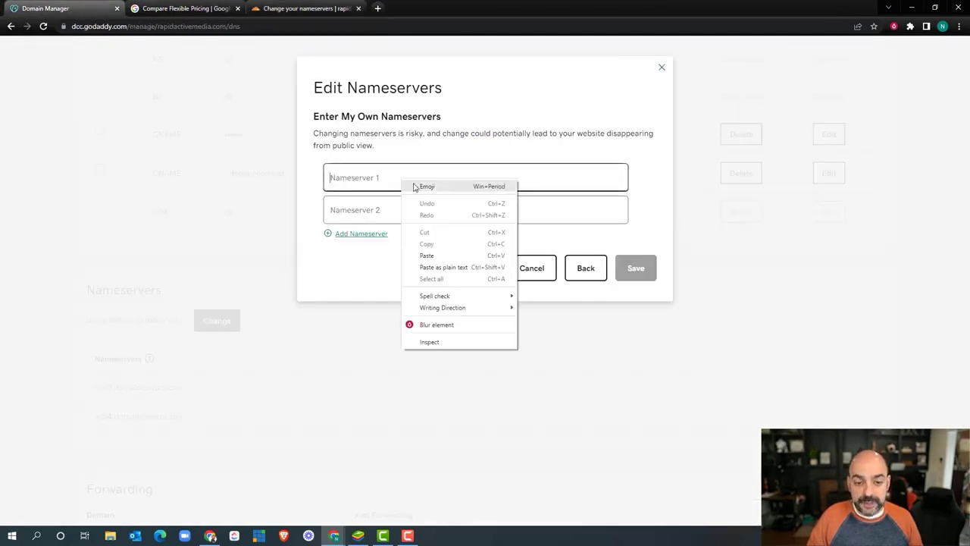
{"action": "left_click", "coordinate": [449, 262]}
Paste hazel.ns.cloudflare.com as the second nameserver and save the form
{"action": "left_click", "coordinate": [292, 9]}
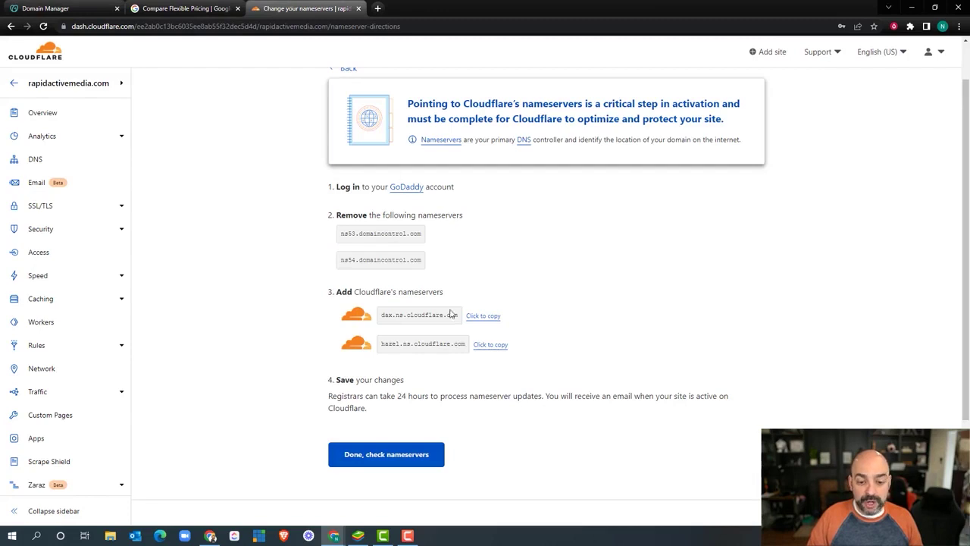
{"action": "left_click", "coordinate": [491, 346]}
{"action": "left_click", "coordinate": [80, 8]}
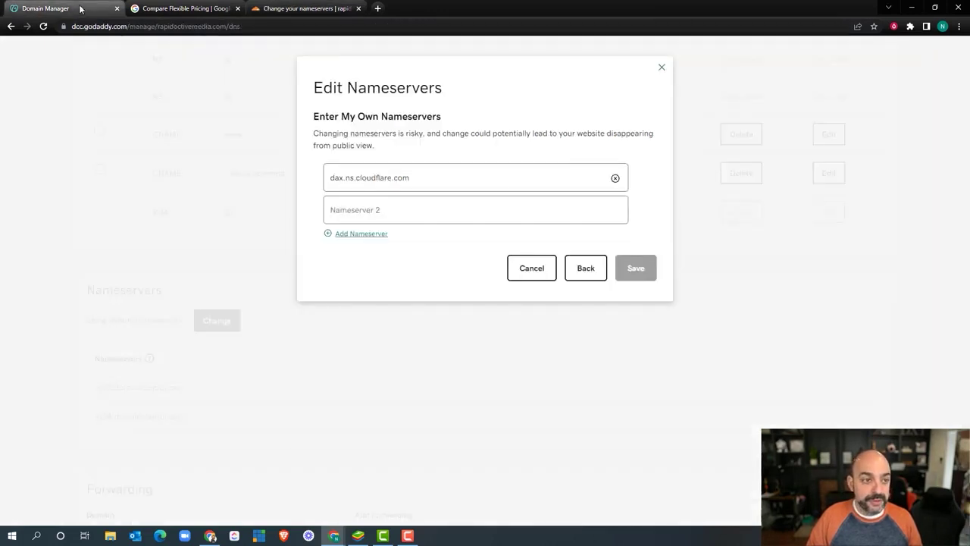
{"action": "right_click", "coordinate": [365, 211]}
{"action": "left_click", "coordinate": [418, 292]}
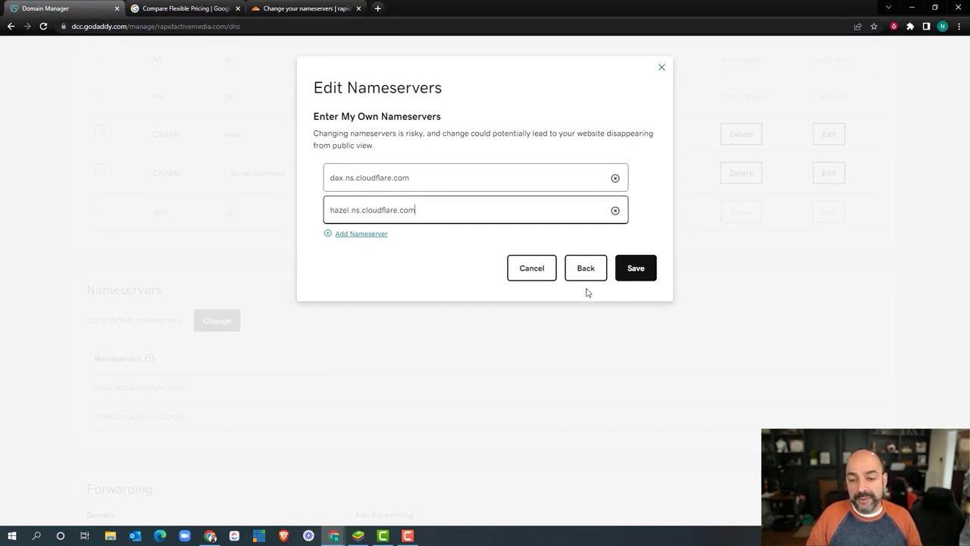
{"action": "left_click", "coordinate": [636, 269]}
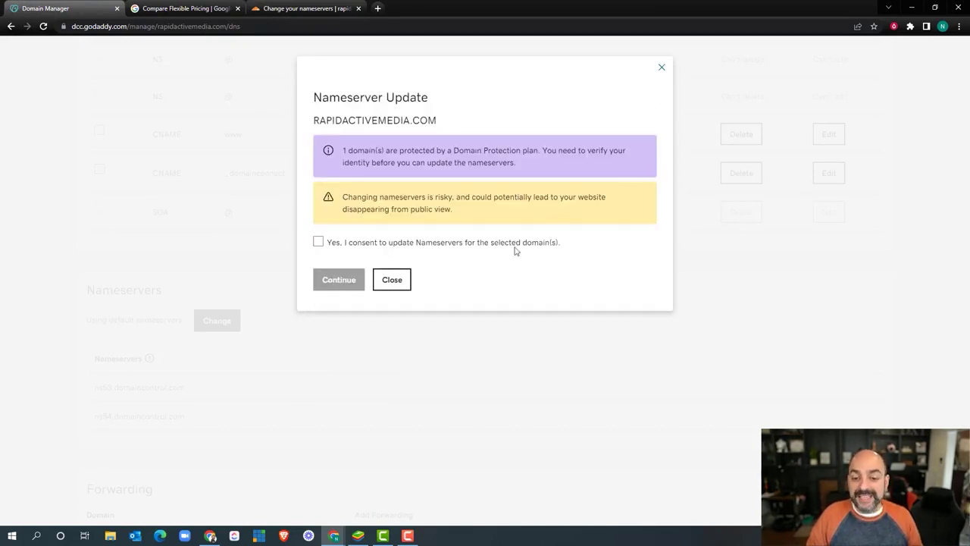
Consent to the nameserver update, request the verification password, and reload to see dax/hazel listed
{"action": "left_click", "coordinate": [319, 242]}
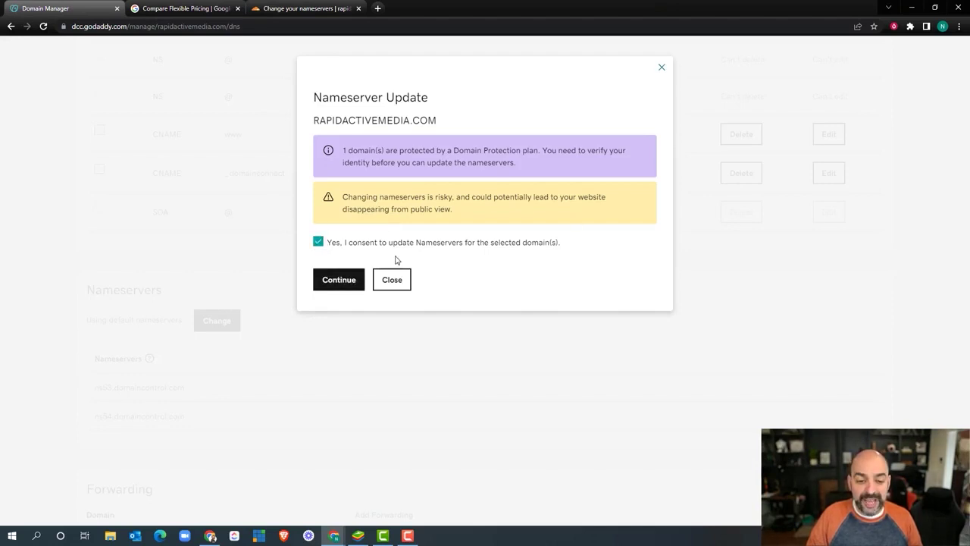
{"action": "left_click", "coordinate": [338, 280]}
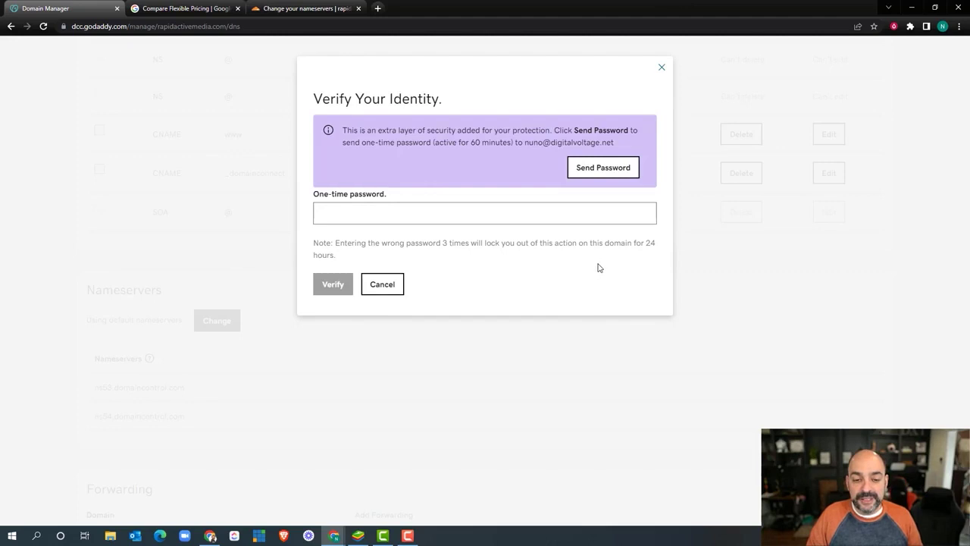
{"action": "left_click", "coordinate": [391, 217]}
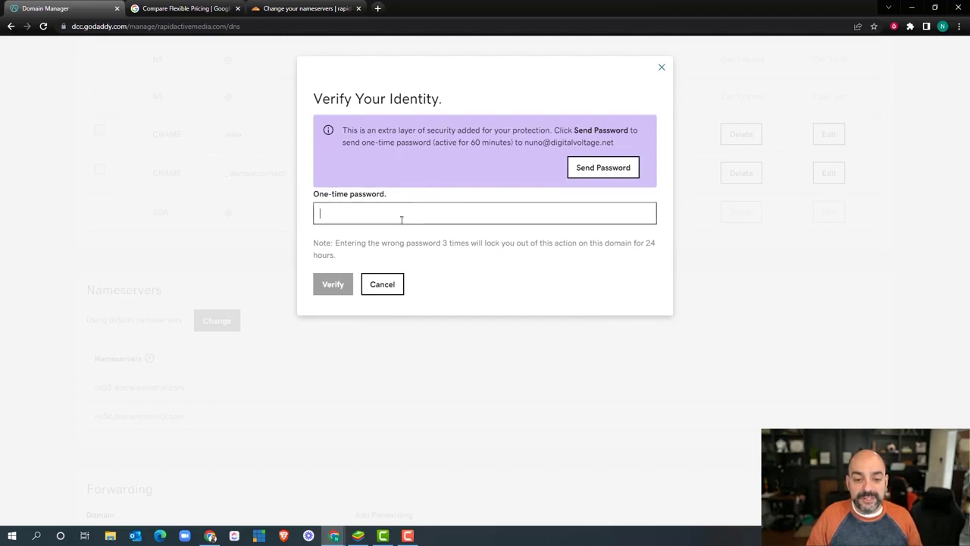
{"action": "left_click", "coordinate": [612, 178]}
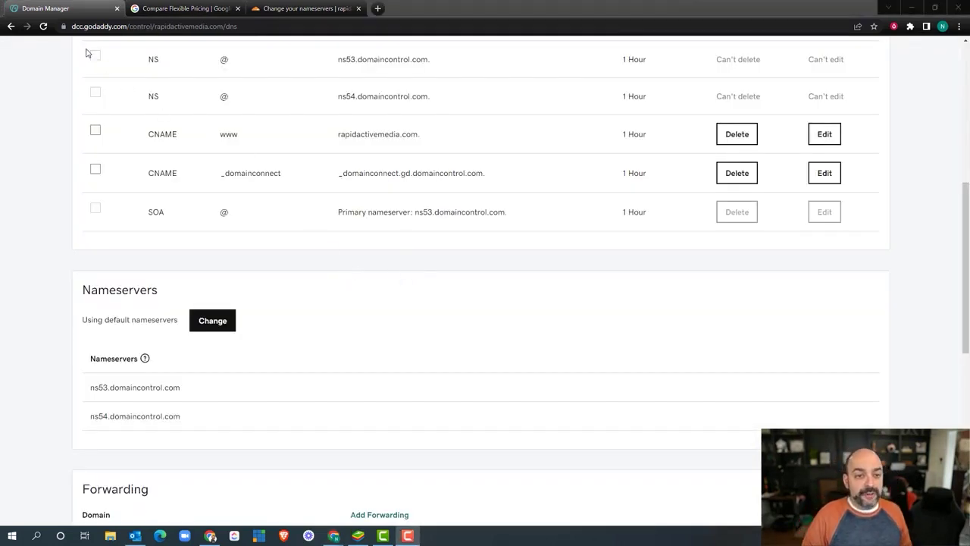
{"action": "left_click", "coordinate": [44, 26]}
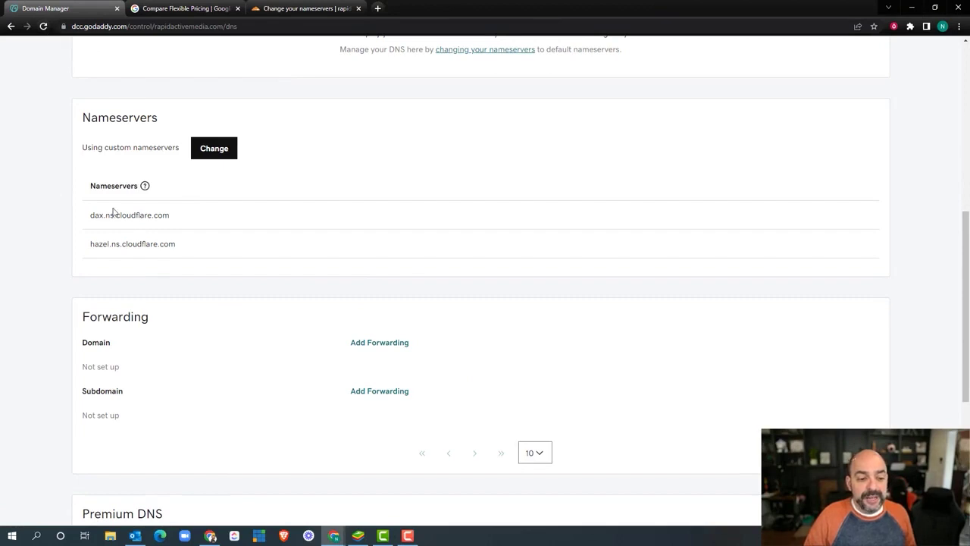
{"action": "scroll", "coordinate": [364, 221], "scroll_direction": "up", "scroll_amount": 3}
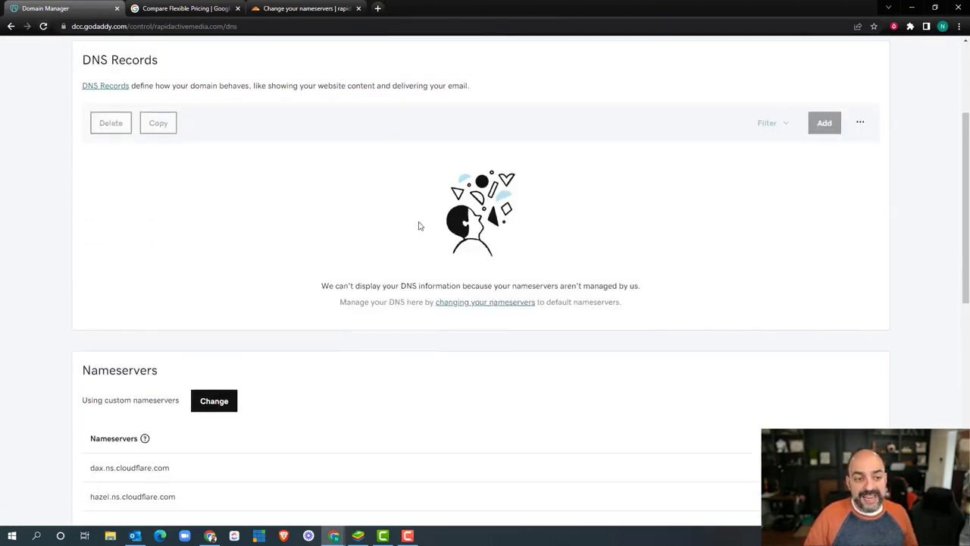
Tell Cloudflare the nameservers changed, skip recommendations, run Check nameservers, then go to DNS
{"action": "left_click", "coordinate": [303, 10]}
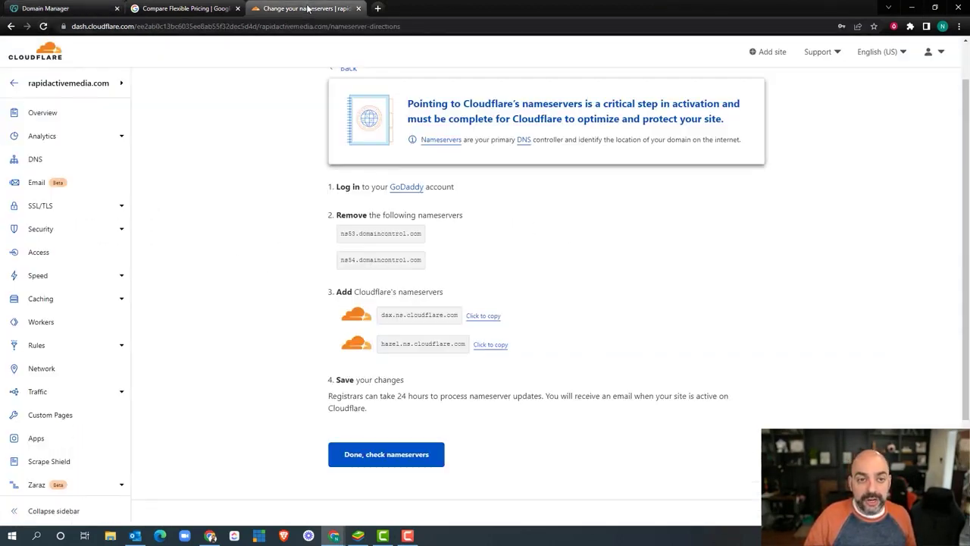
{"action": "left_click", "coordinate": [419, 455]}
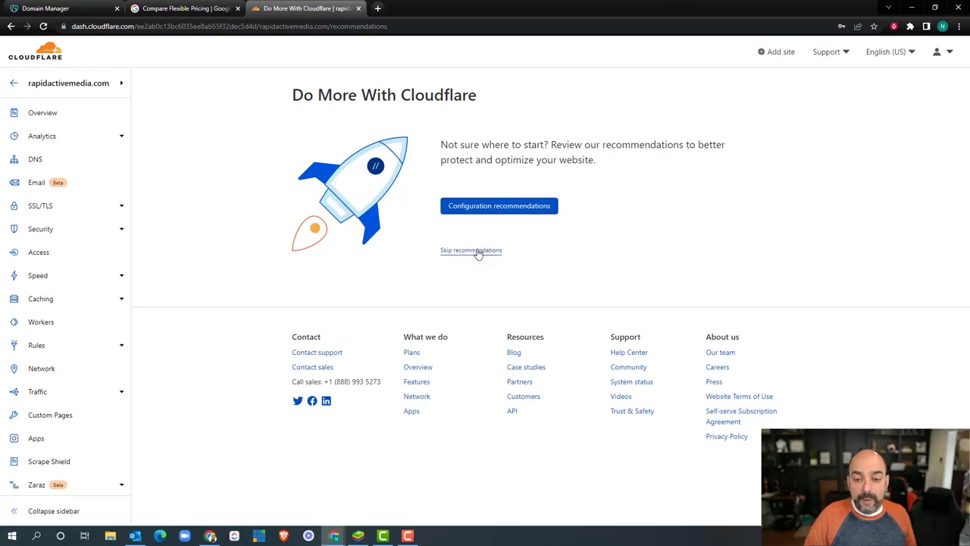
{"action": "left_click", "coordinate": [478, 251]}
{"action": "scroll", "coordinate": [565, 258], "scroll_direction": "down", "scroll_amount": 5}
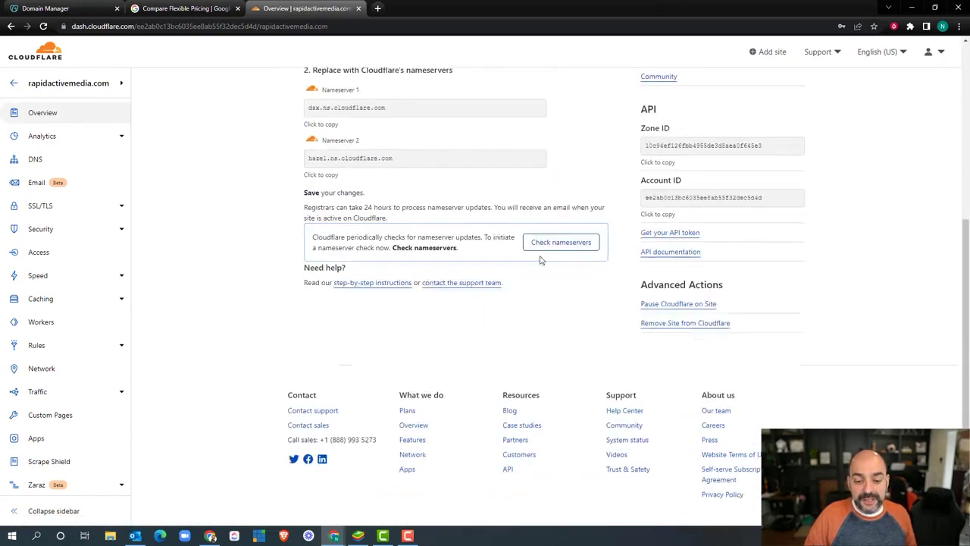
{"action": "left_click", "coordinate": [570, 237]}
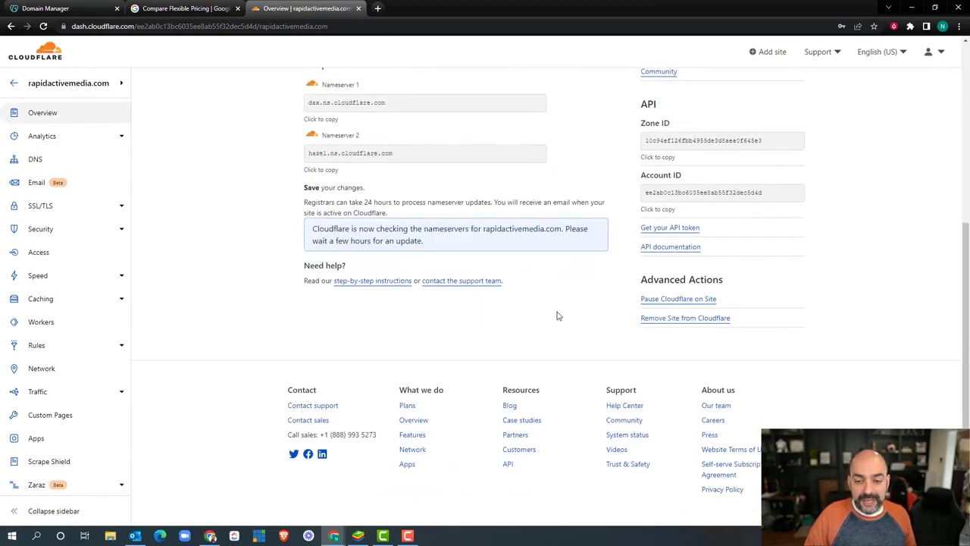
{"action": "scroll", "coordinate": [562, 320], "scroll_direction": "up", "scroll_amount": 5}
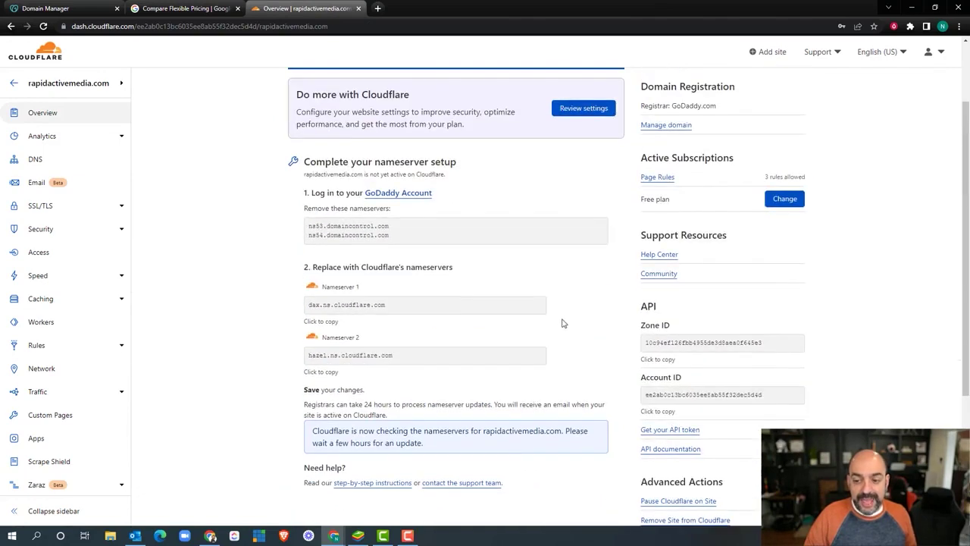
{"action": "left_click", "coordinate": [35, 162]}
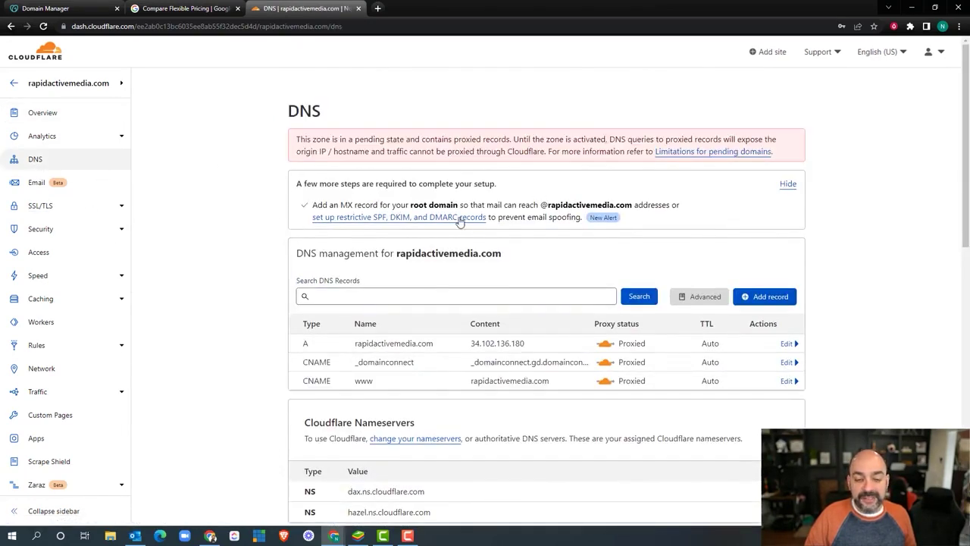